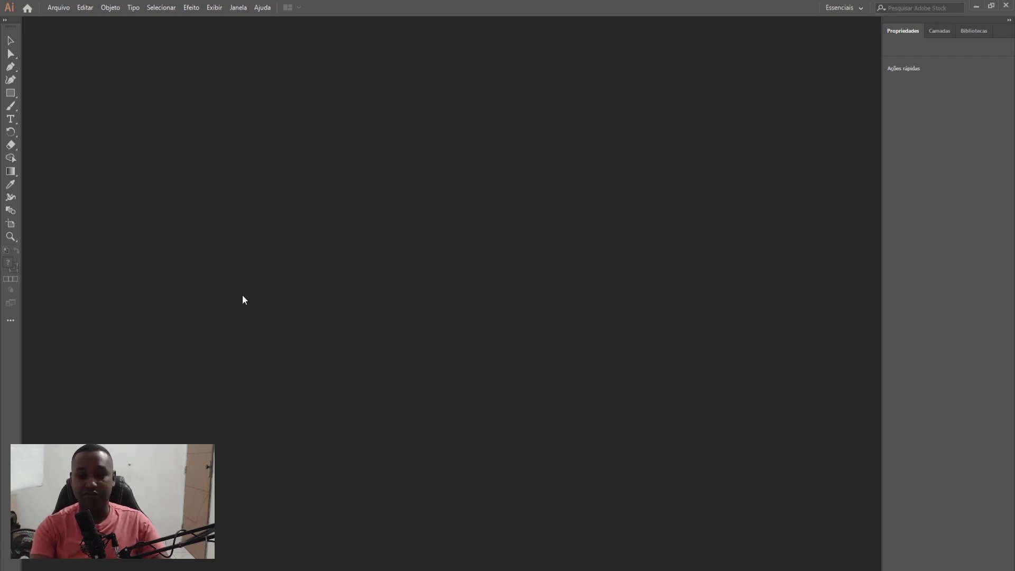
# Bring up the general preferences for review and dismiss them without applying anything
pyautogui.hotkey('ctrl', 'k')
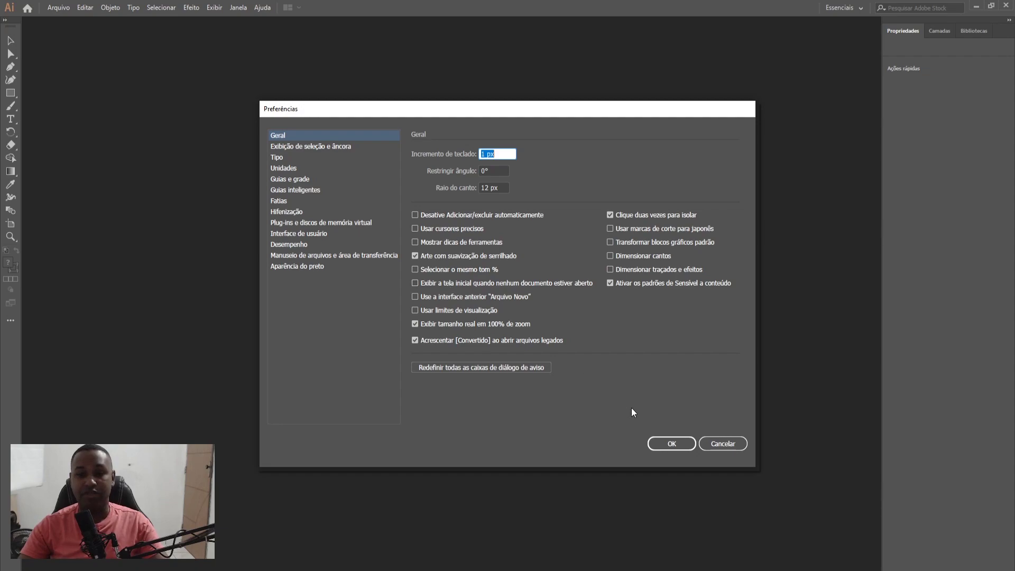
pyautogui.click(712, 443)
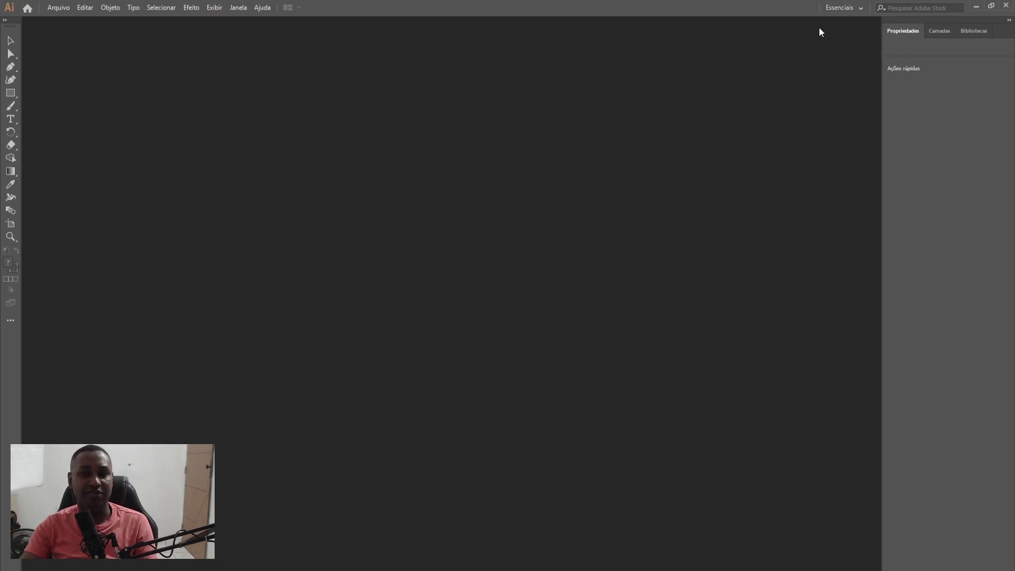
# Switch to the Automação workspace and look through its Cor, Guia de cores, Amostras, Pincéis and Símbolos panels
pyautogui.click(838, 8)
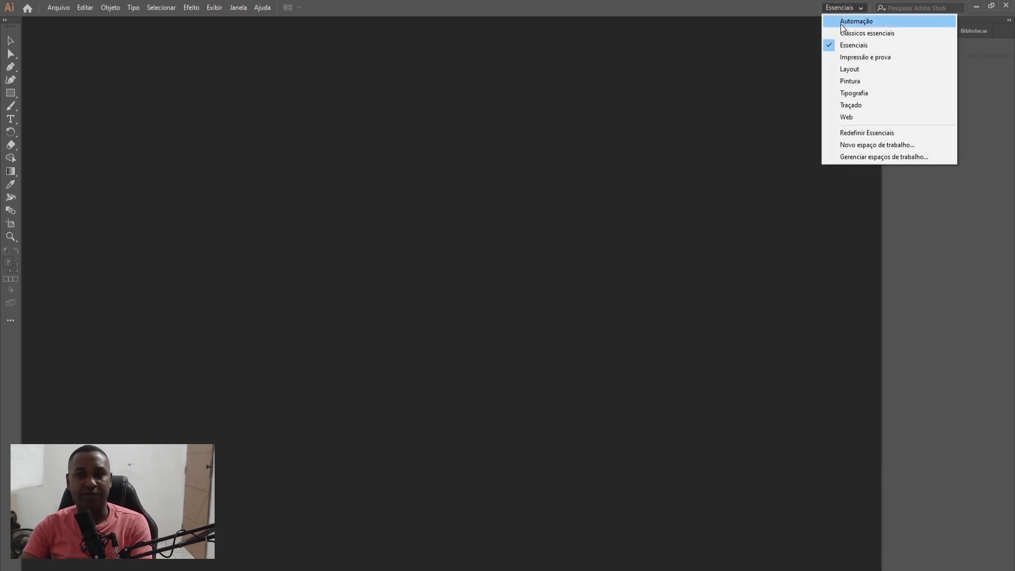
pyautogui.click(841, 26)
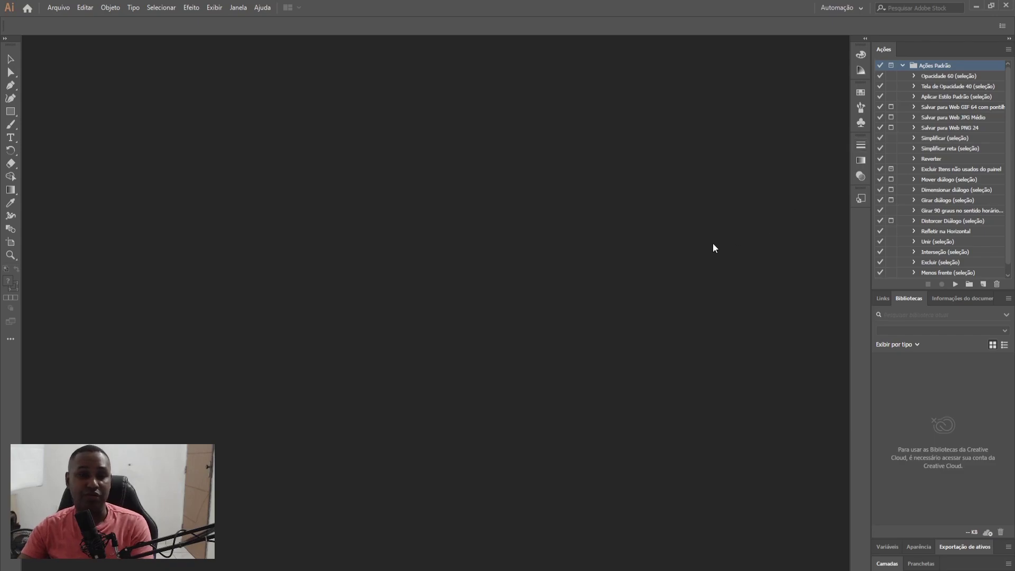
pyautogui.click(859, 54)
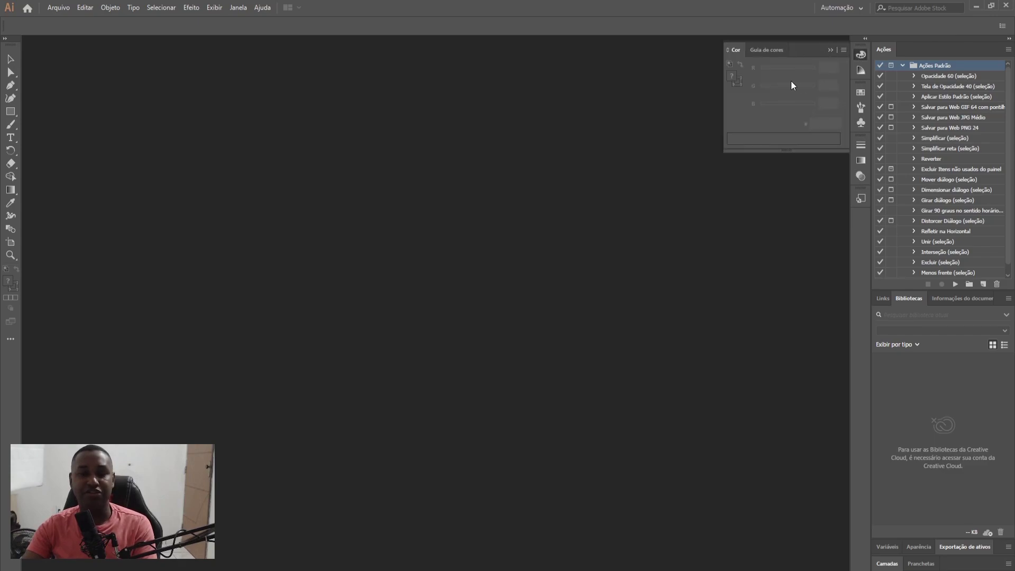
pyautogui.click(857, 70)
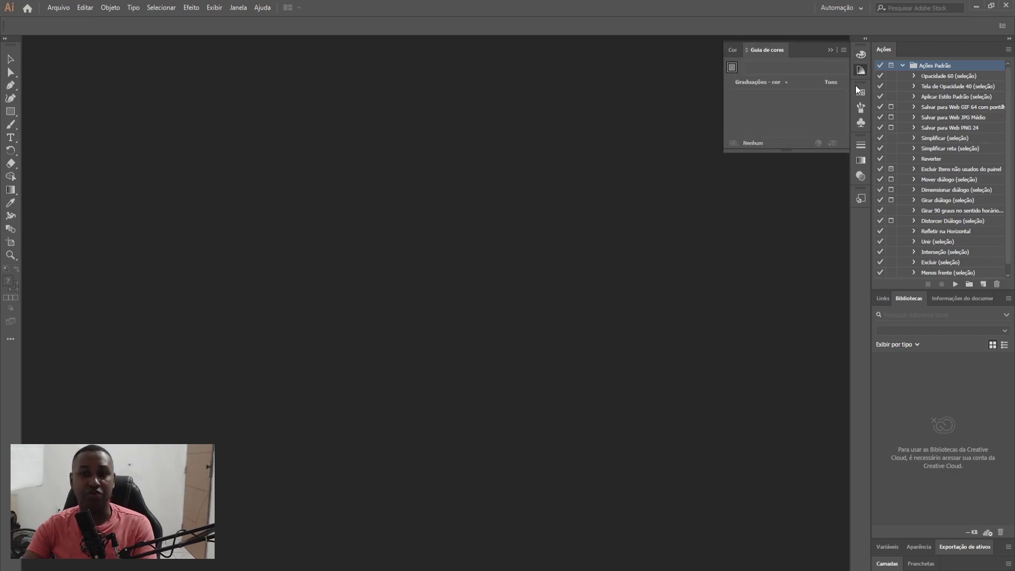
pyautogui.click(856, 90)
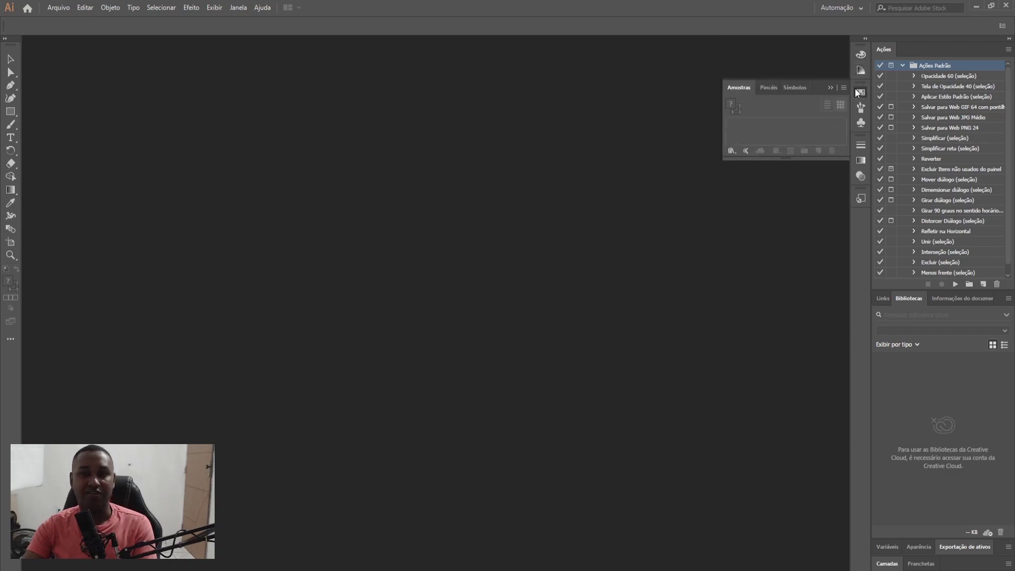
pyautogui.click(859, 106)
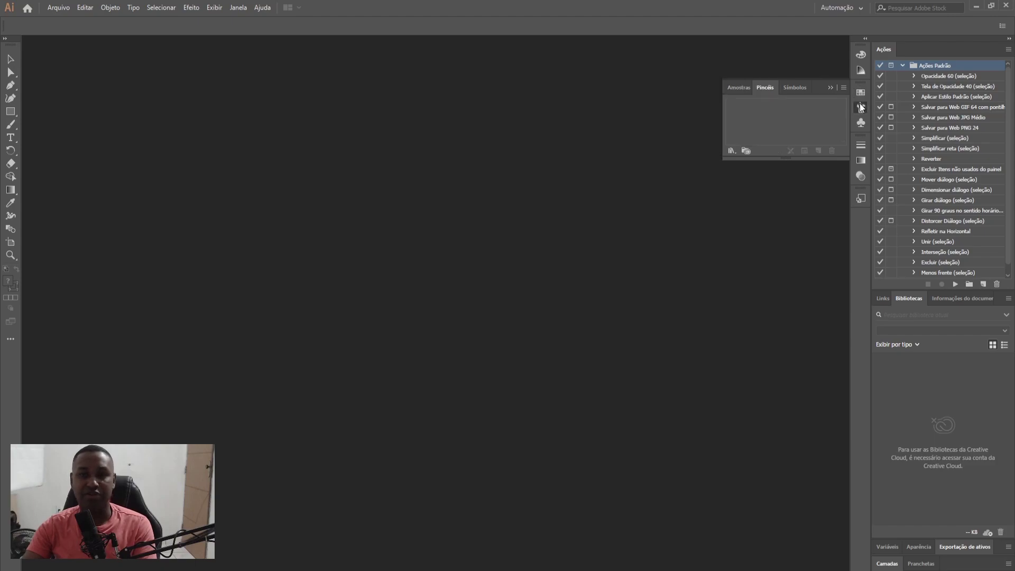
pyautogui.click(861, 121)
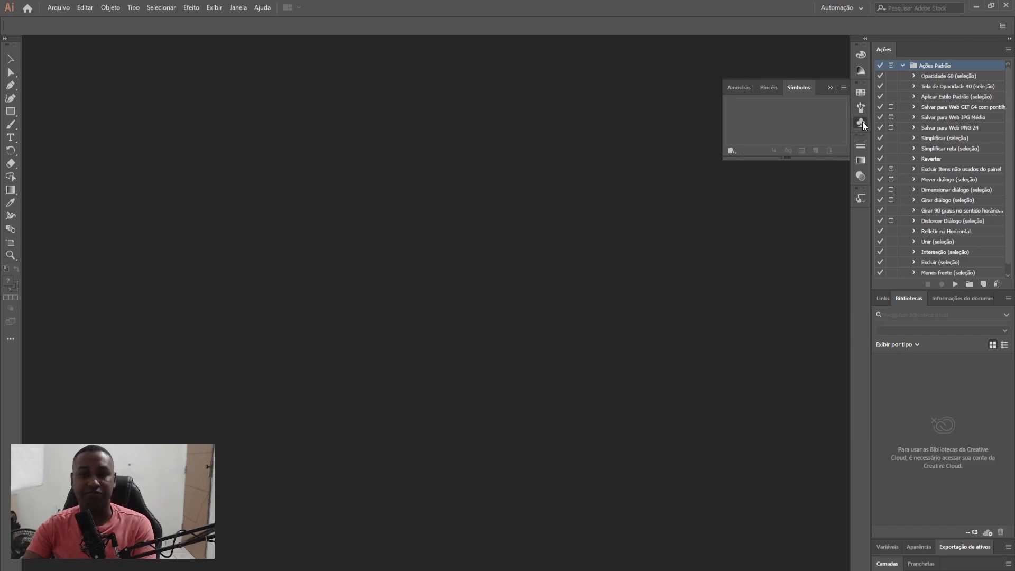
# Examine the Traçado and Gradiente panels, switching between them, and collapse the panel group
pyautogui.click(861, 144)
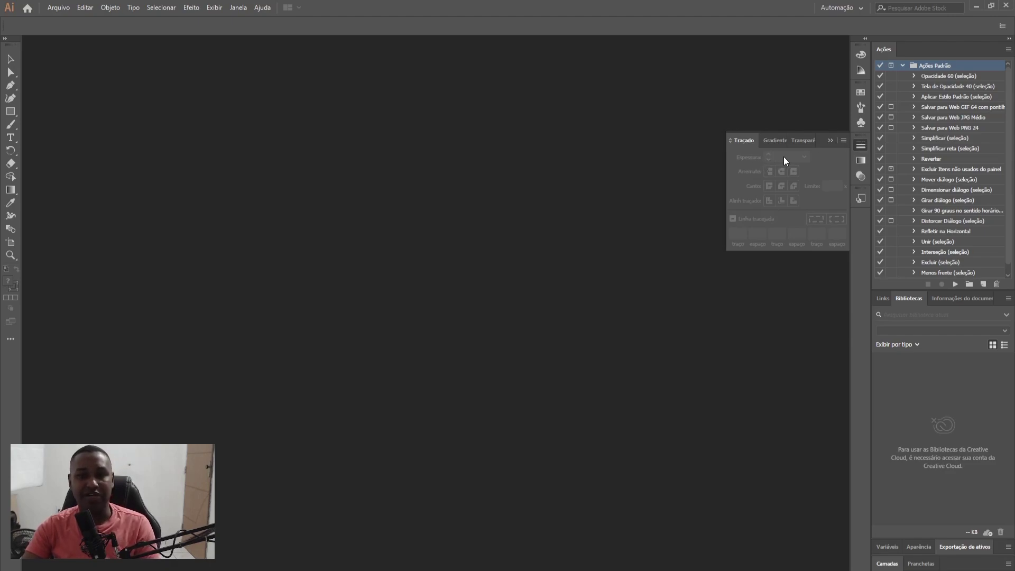
pyautogui.click(859, 160)
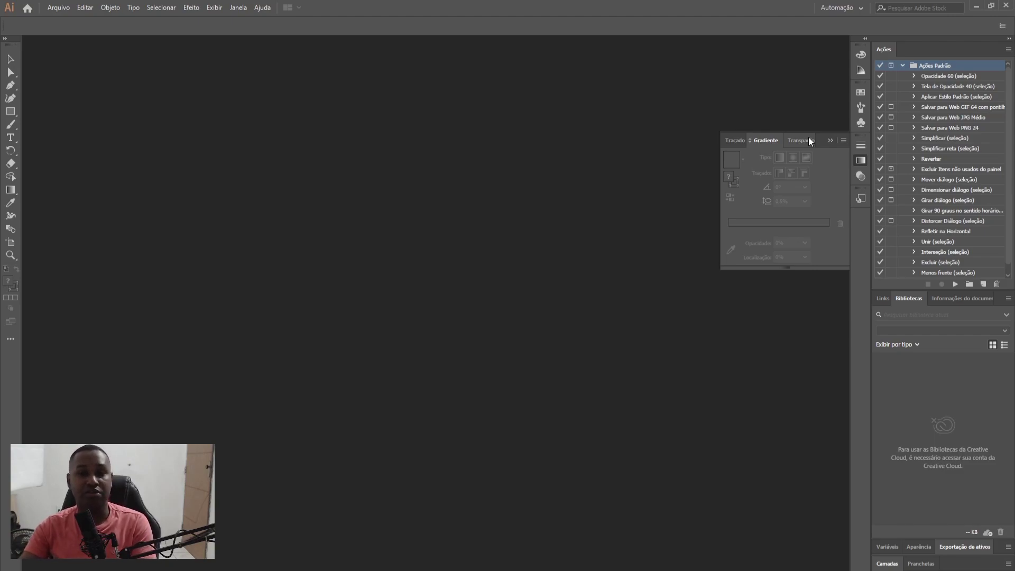
pyautogui.click(857, 144)
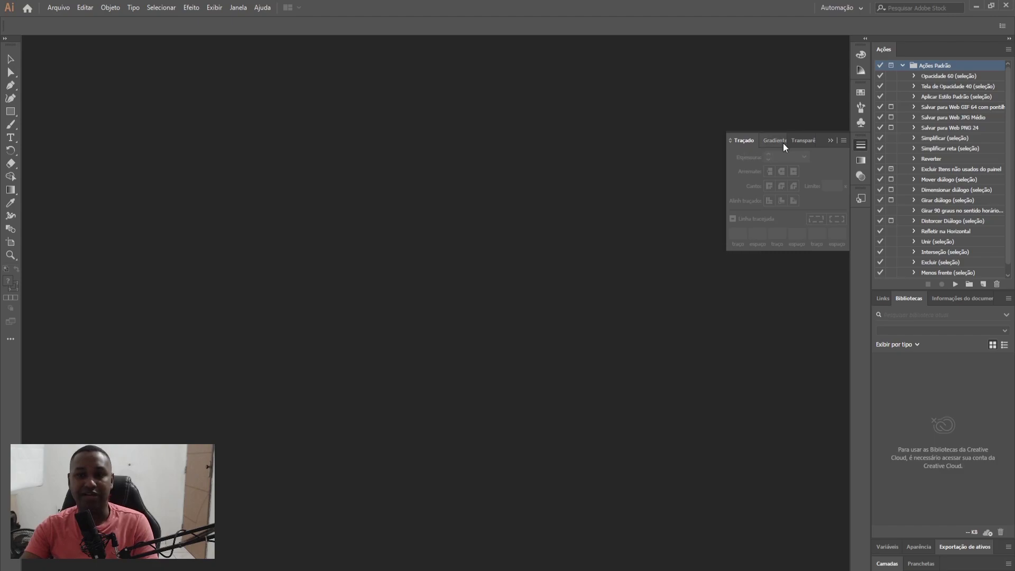
pyautogui.click(859, 159)
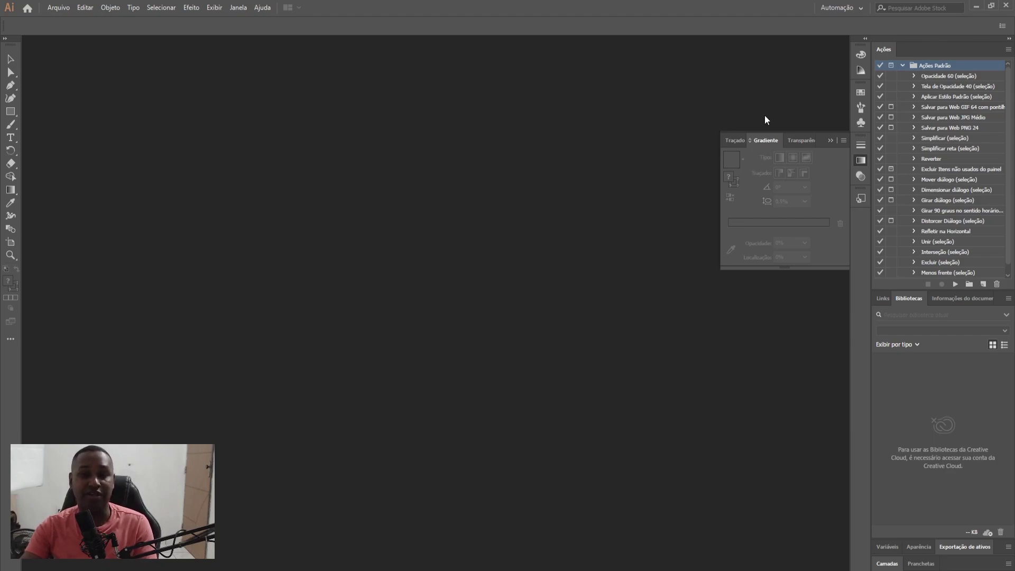
pyautogui.click(829, 141)
pyautogui.click(860, 159)
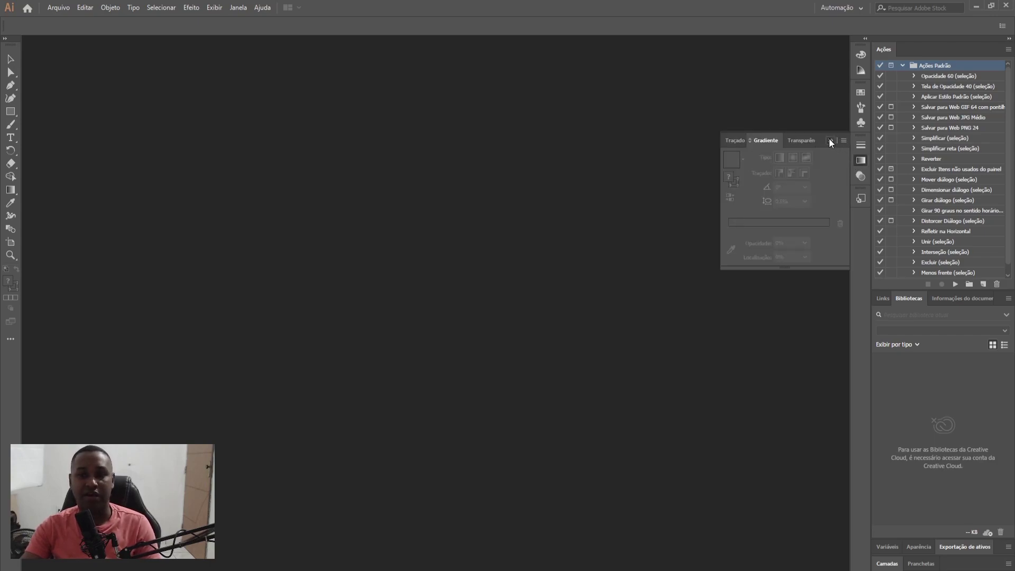
pyautogui.click(829, 140)
# Switch to the Clássicos essenciais workspace and set its toolbar to a single column
pyautogui.click(834, 12)
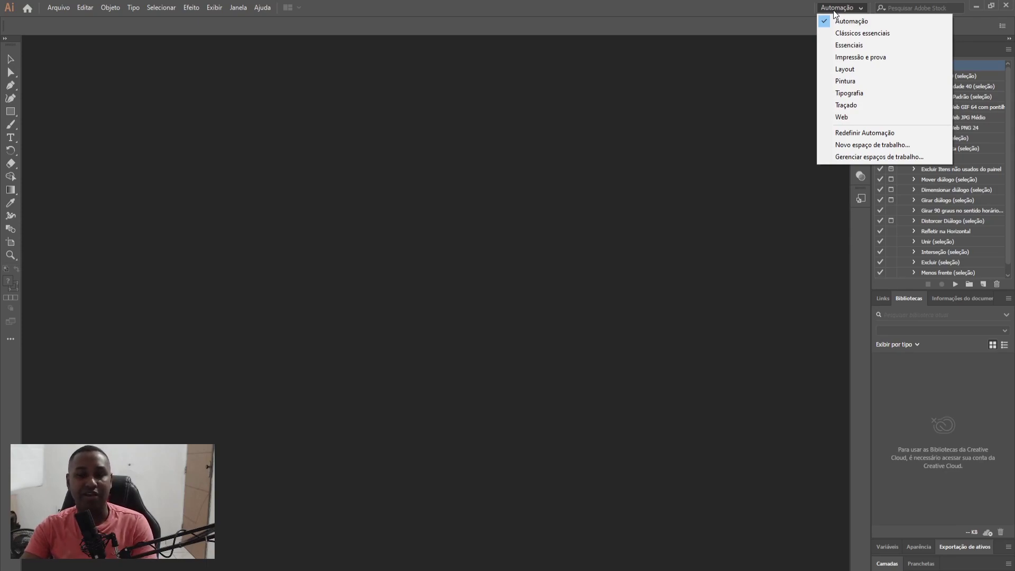
pyautogui.click(857, 35)
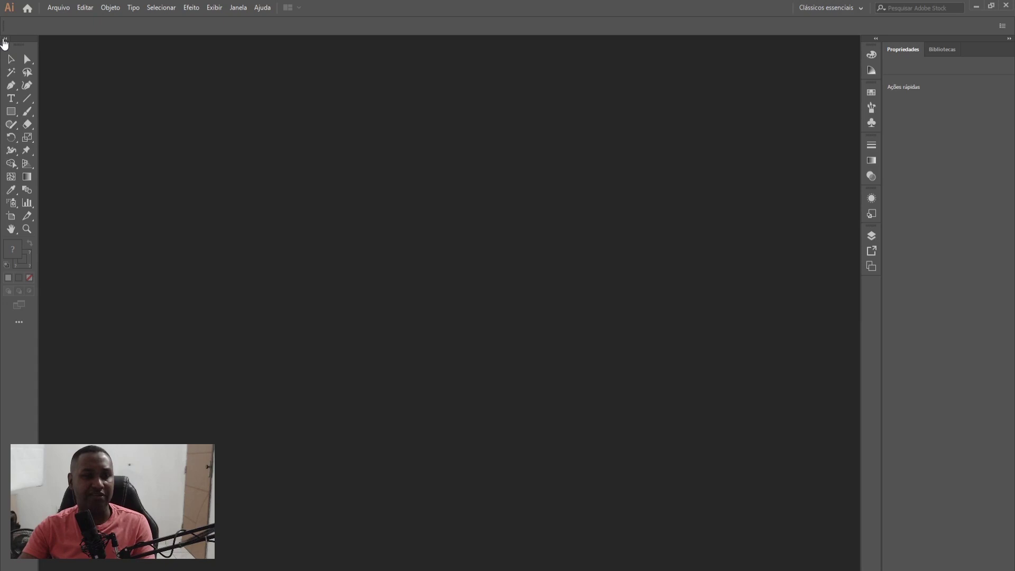
pyautogui.click(4, 40)
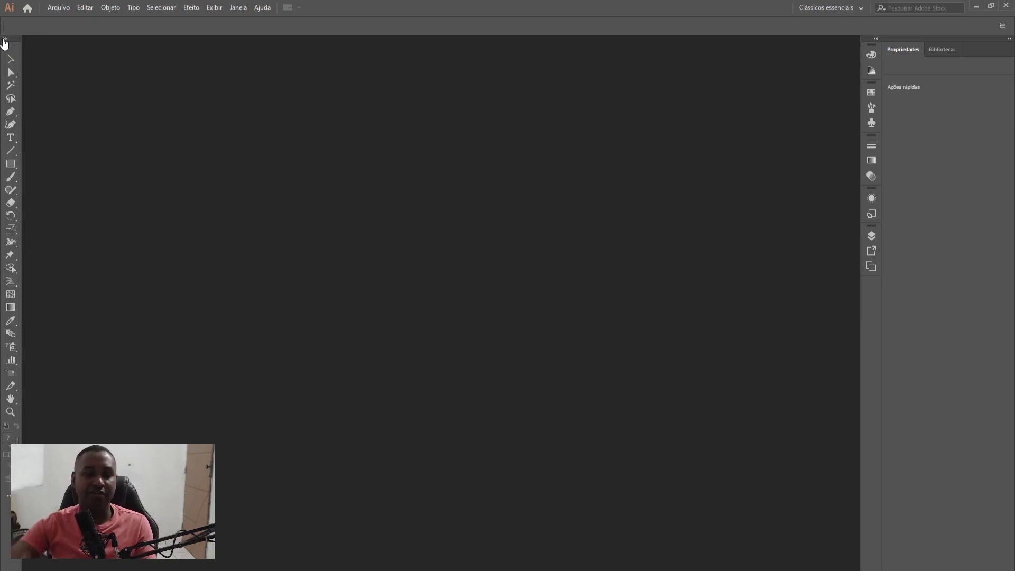
pyautogui.click(5, 39)
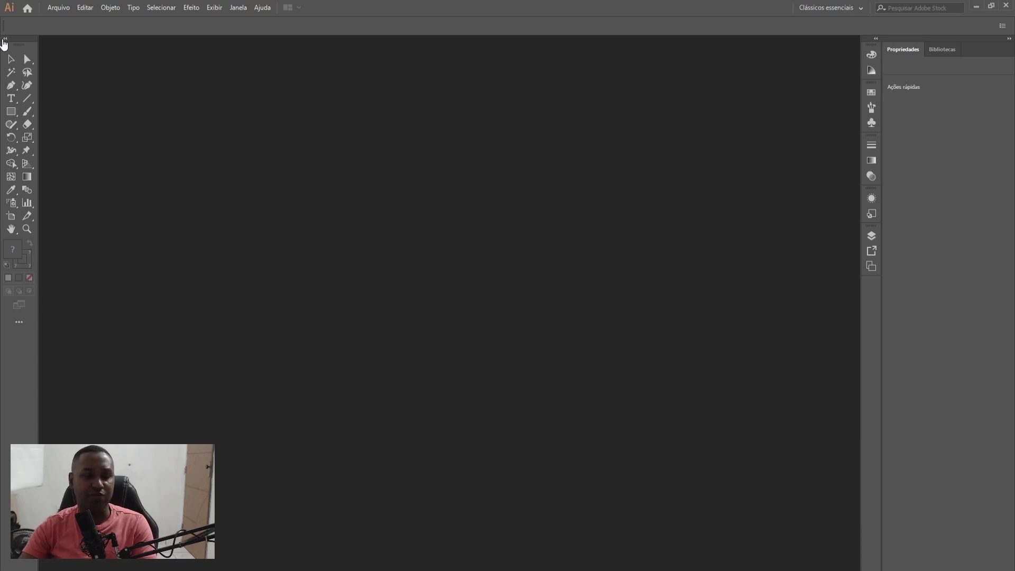
pyautogui.click(4, 40)
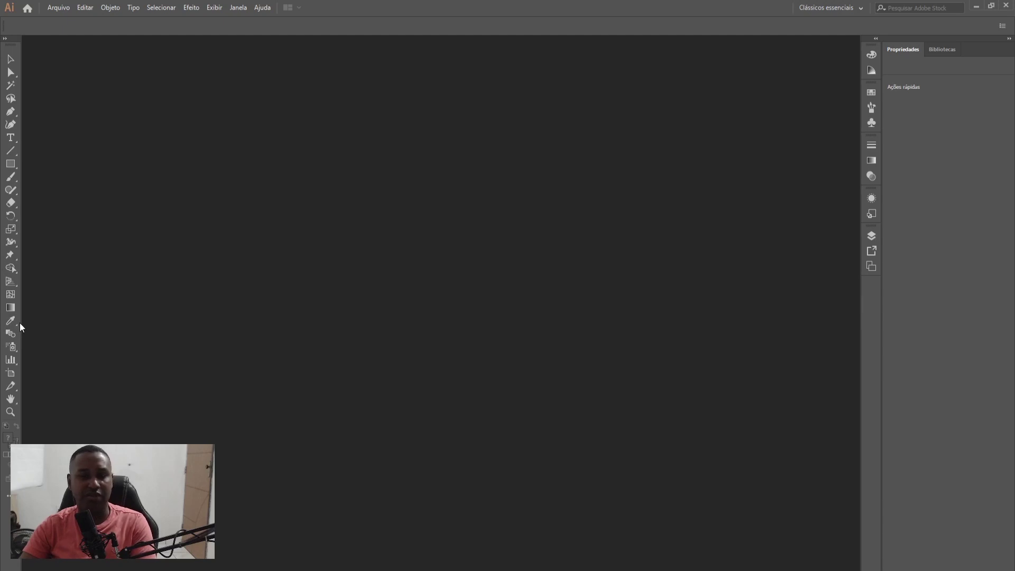
# Preview the Impressão e prova and Pintura workspaces, and return to Clássicos essenciais
pyautogui.click(819, 11)
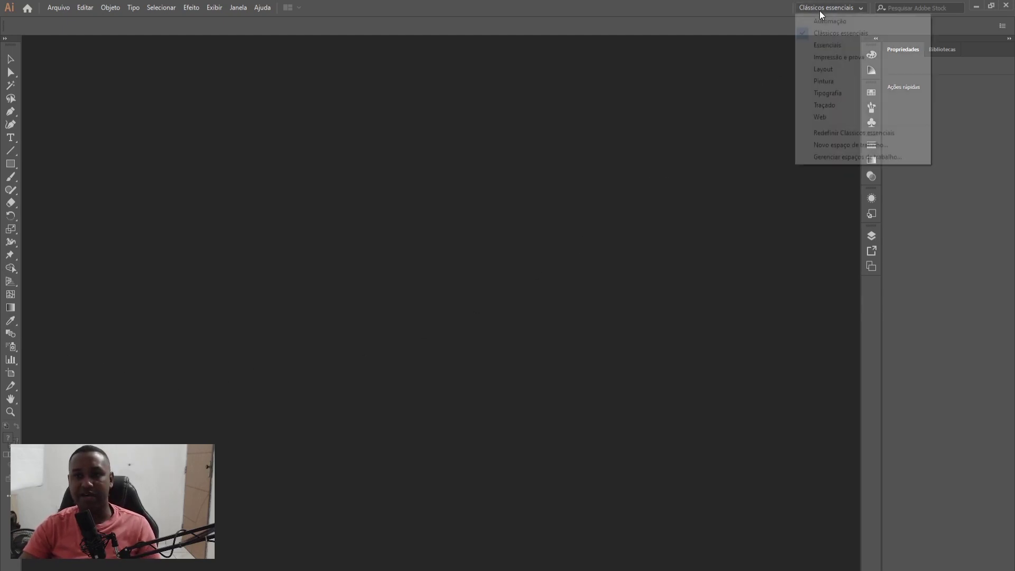
pyautogui.click(822, 58)
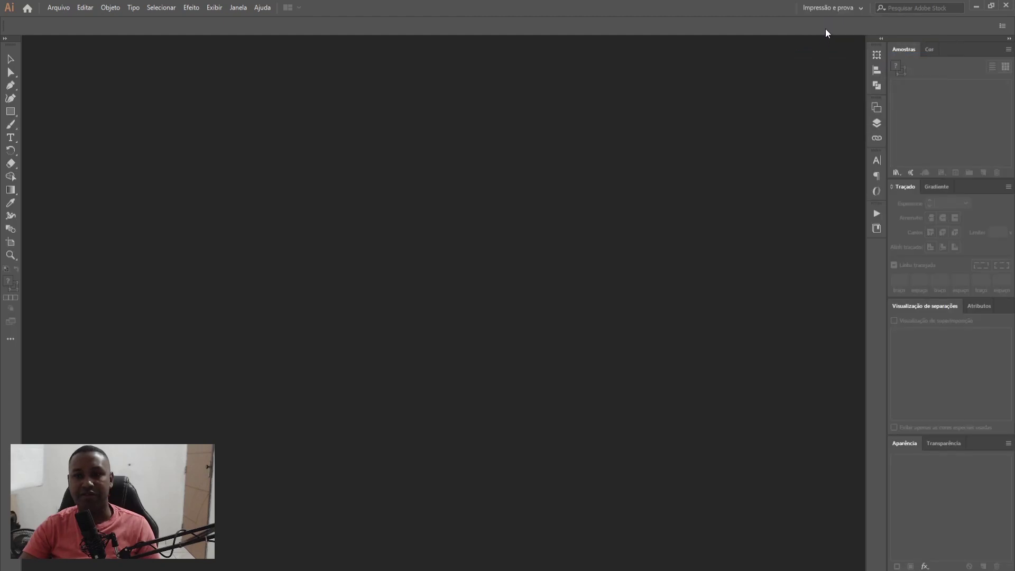
pyautogui.click(831, 11)
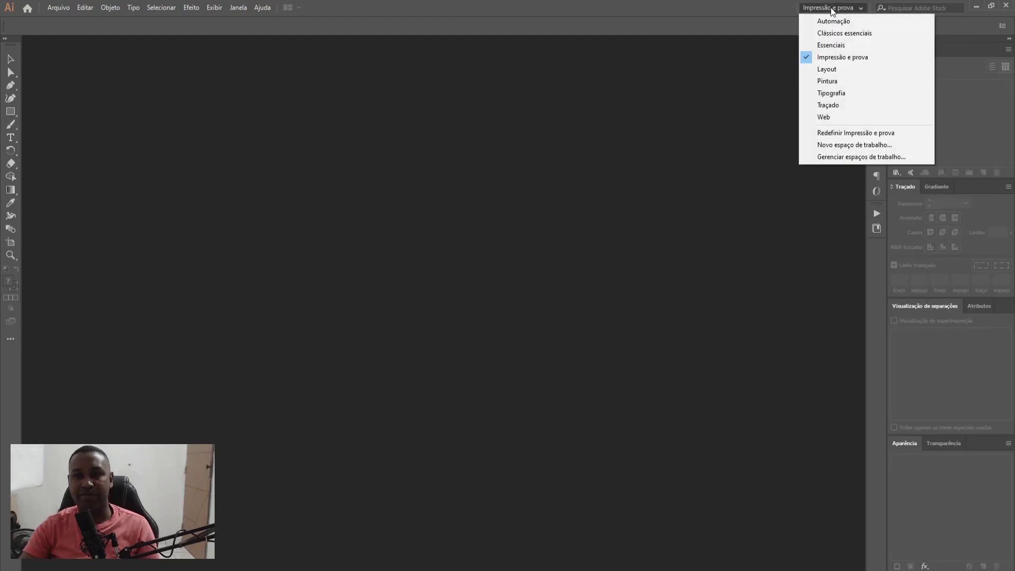
pyautogui.click(842, 82)
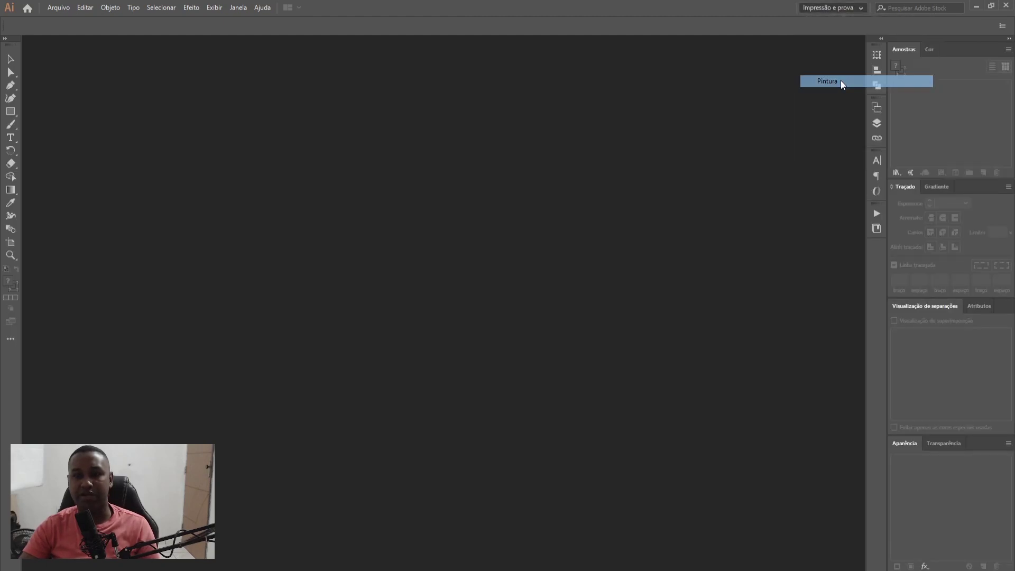
pyautogui.click(841, 11)
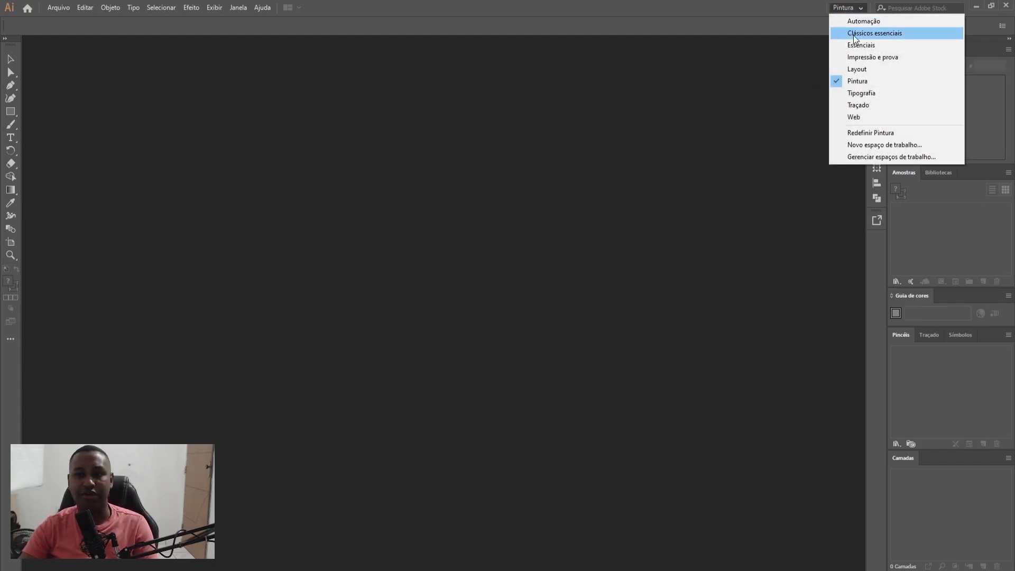
pyautogui.click(854, 34)
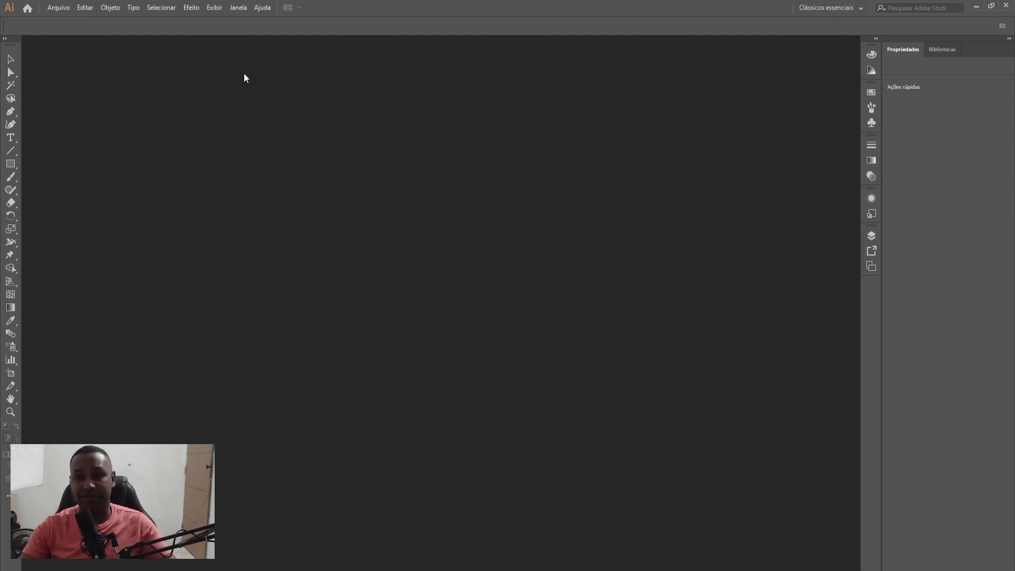
# Show the Camadas panel and dock its whole group, with Exportação de ativos and Pranchetas, alongside Propriedades and Bibliotecas
pyautogui.click(234, 8)
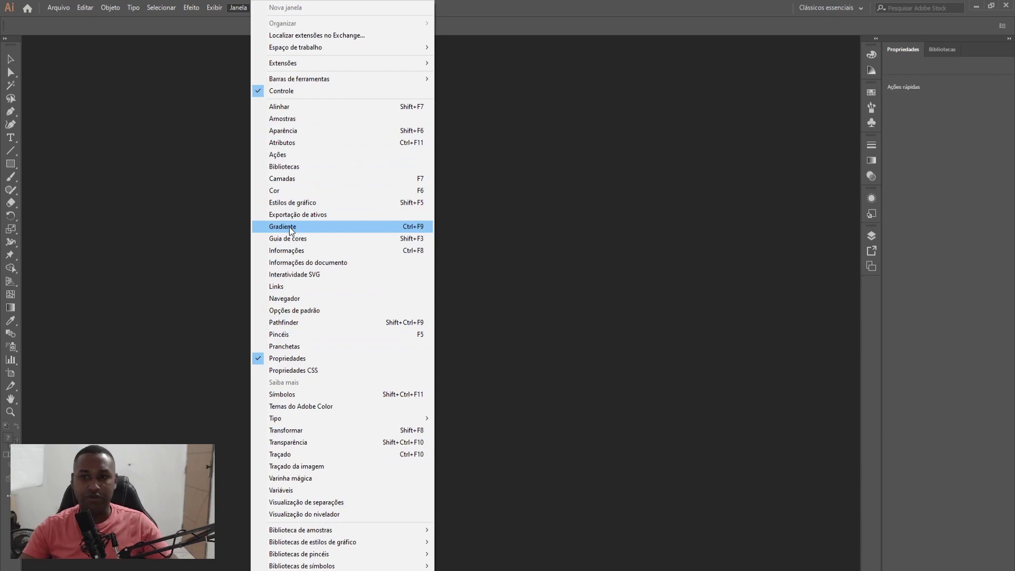
pyautogui.click(284, 180)
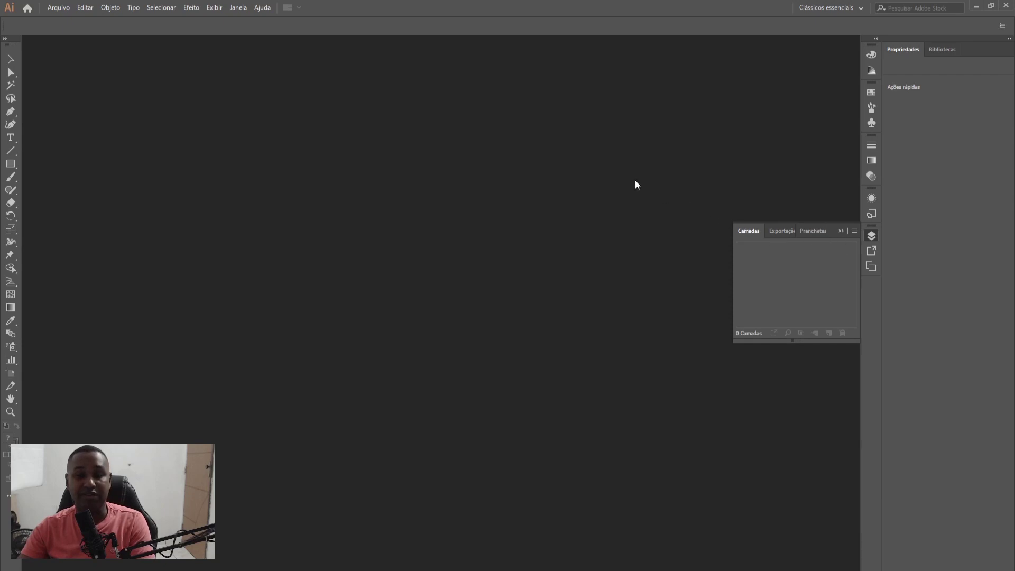
pyautogui.click(787, 236)
pyautogui.click(810, 234)
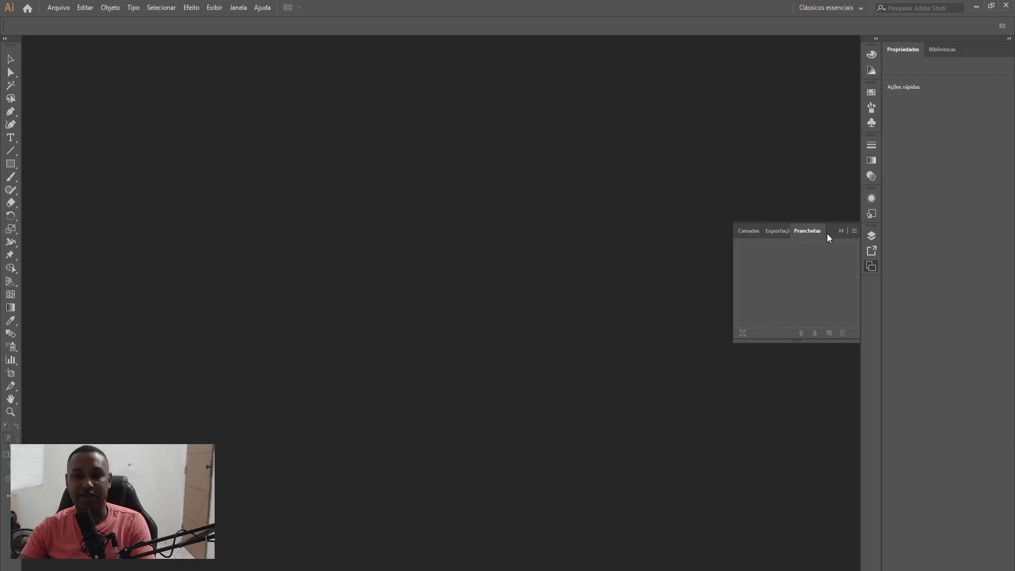
pyautogui.click(750, 233)
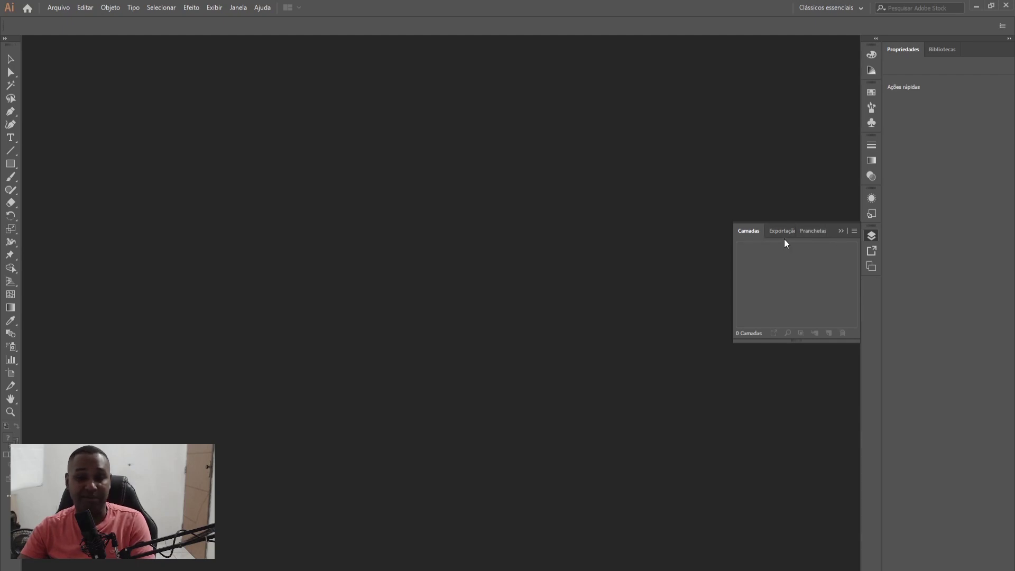
pyautogui.moveTo(833, 236); pyautogui.dragTo(965, 53)
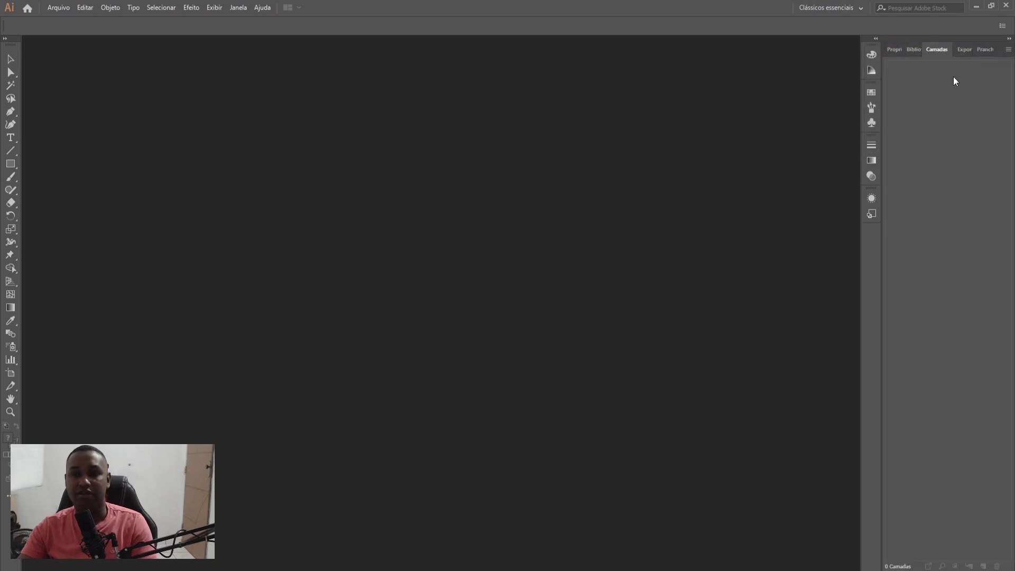
# Widen the docked panel area and reorder its panels as Camadas, Propriedades, Pranchetas, Bibliotecas and Exportação de ativos
pyautogui.click(915, 47)
pyautogui.click(944, 51)
pyautogui.moveTo(881, 81); pyautogui.dragTo(823, 105)
pyautogui.moveTo(848, 47); pyautogui.dragTo(875, 51)
pyautogui.moveTo(960, 54); pyautogui.dragTo(876, 48)
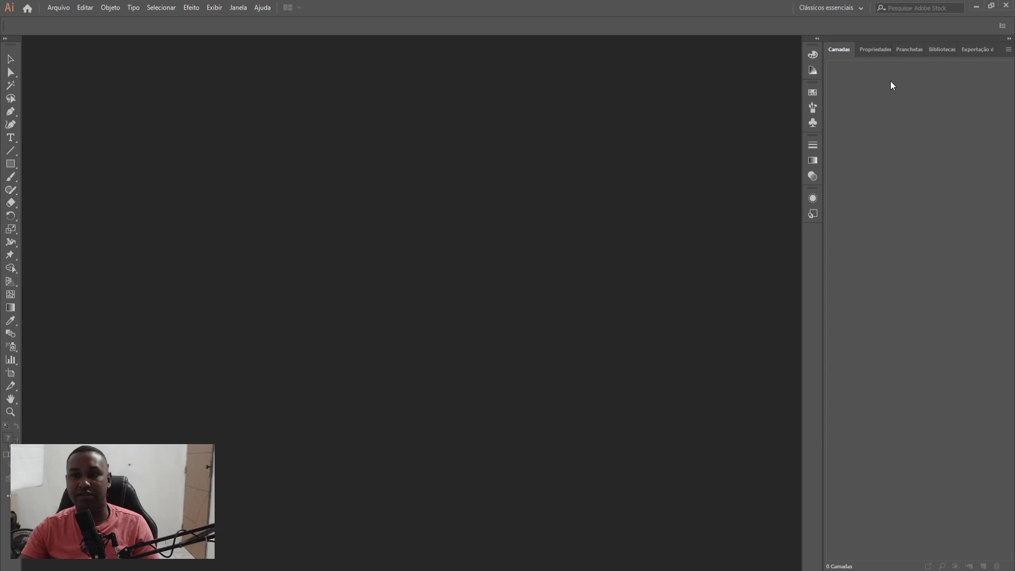
# Detach and close the Exportação de ativos panel, and bring Camadas to the front of the docked group
pyautogui.click(973, 50)
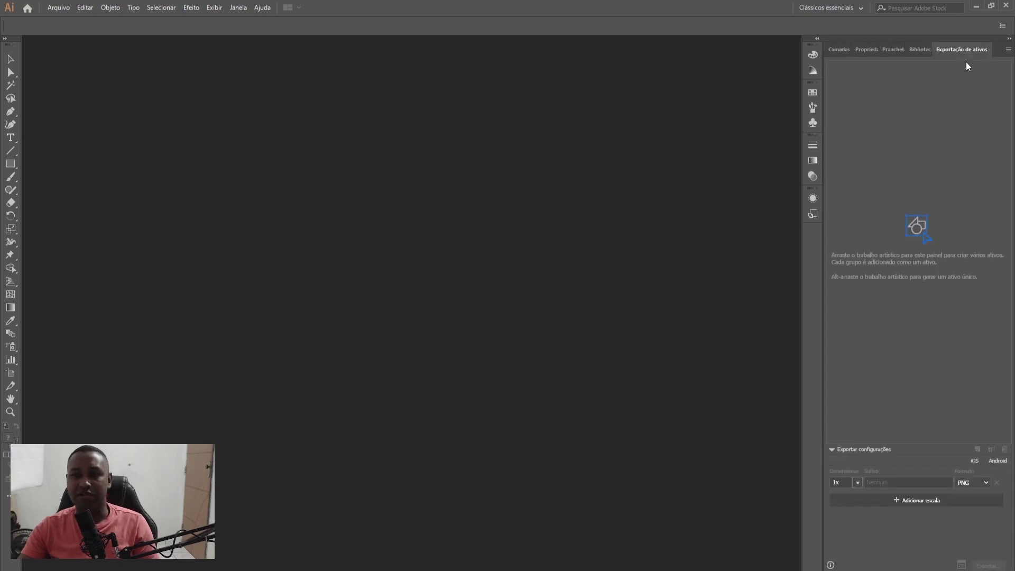
pyautogui.moveTo(989, 56); pyautogui.dragTo(579, 94)
pyautogui.click(661, 82)
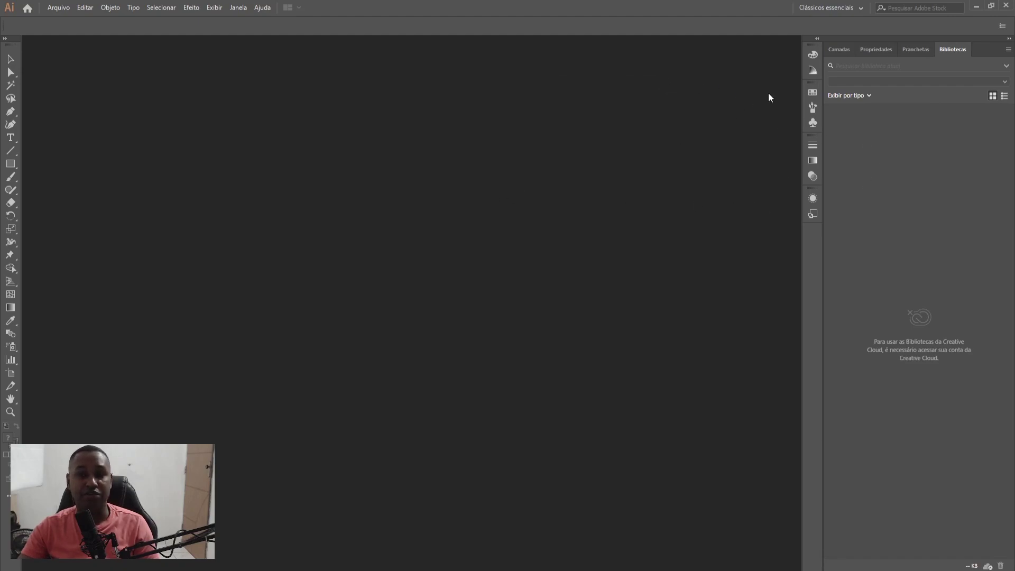
pyautogui.click(837, 51)
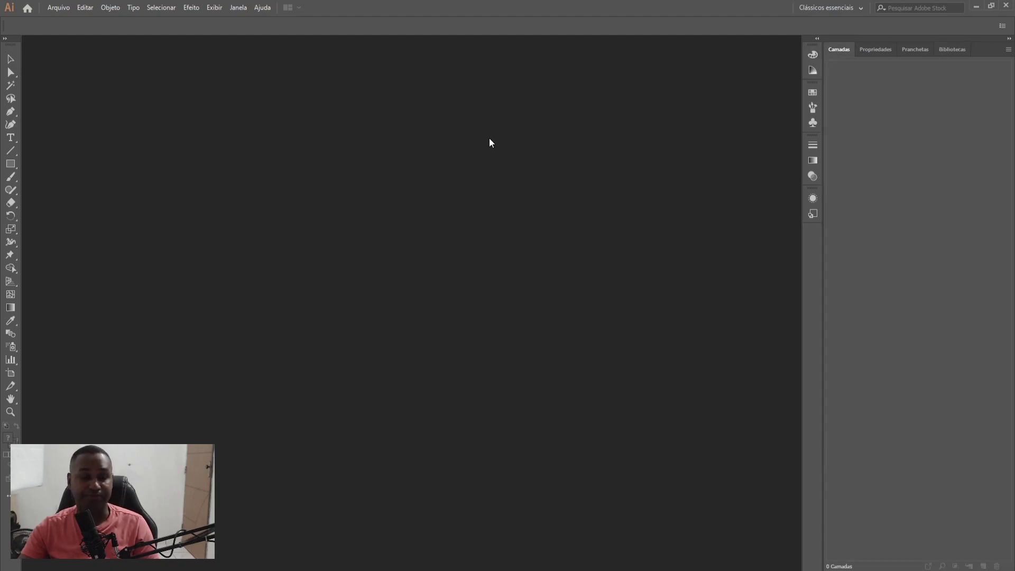
pyautogui.click(236, 9)
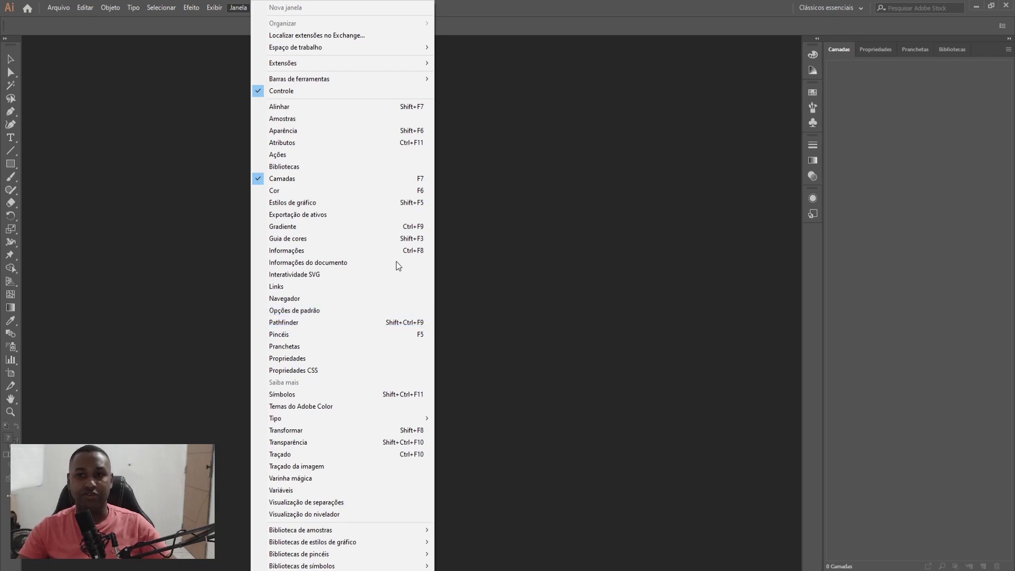
pyautogui.click(515, 211)
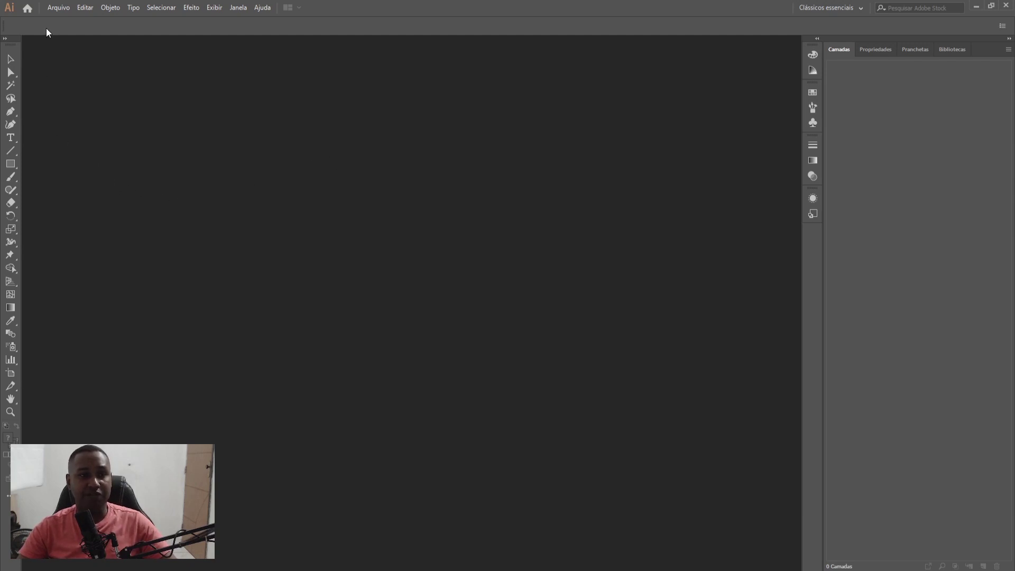
# Start a new document and name it "documento teste"
pyautogui.click(54, 9)
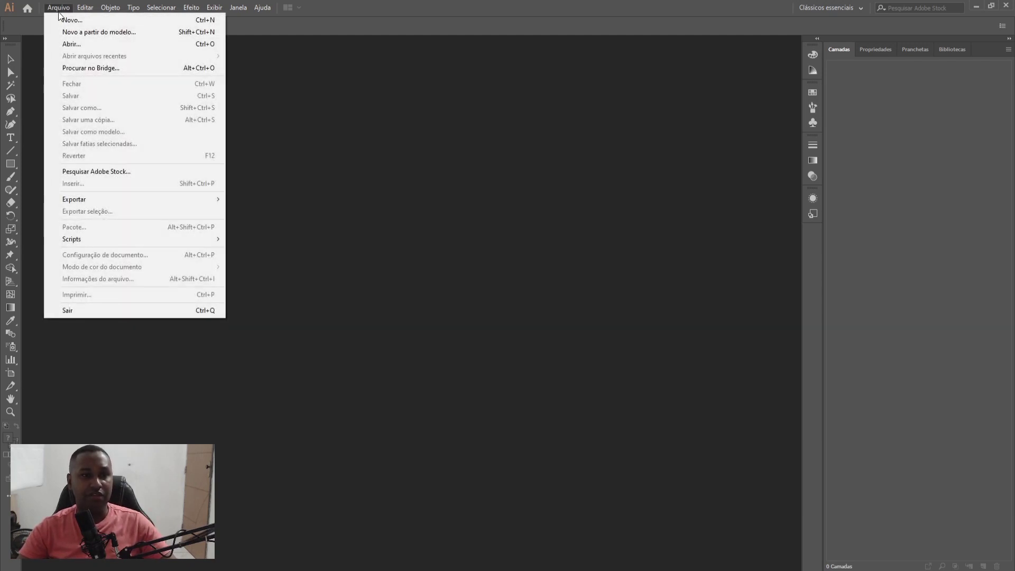
pyautogui.click(67, 21)
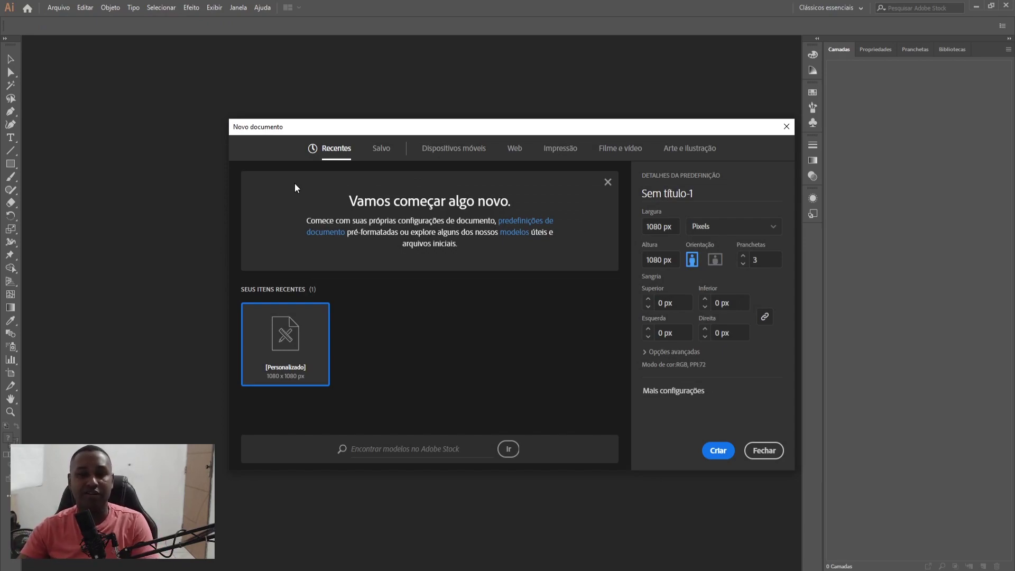
pyautogui.moveTo(399, 133); pyautogui.dragTo(328, 126)
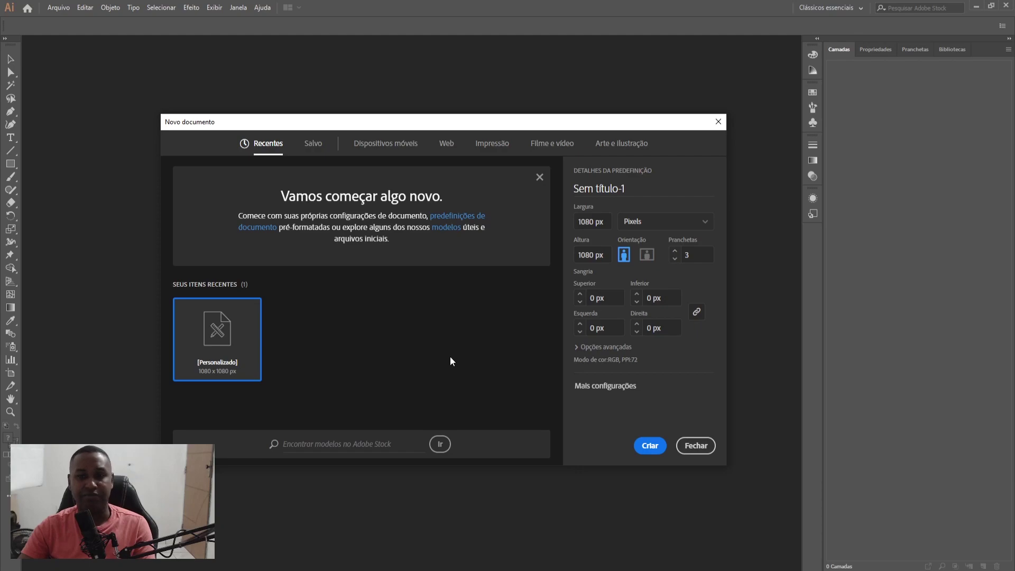
pyautogui.click(624, 189)
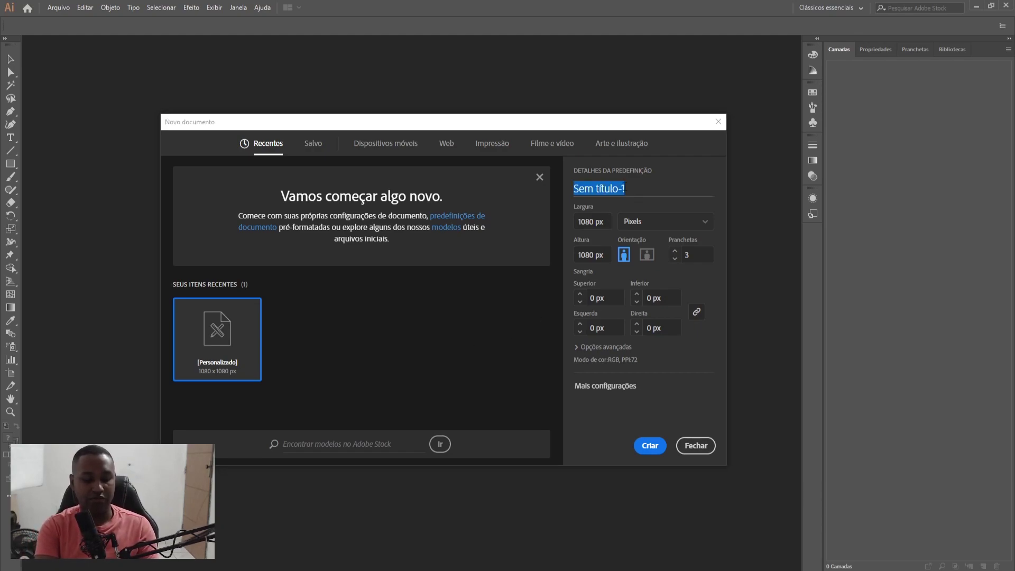
pyautogui.write('documen')
pyautogui.press('BackSpace')
pyautogui.write('nto teste')
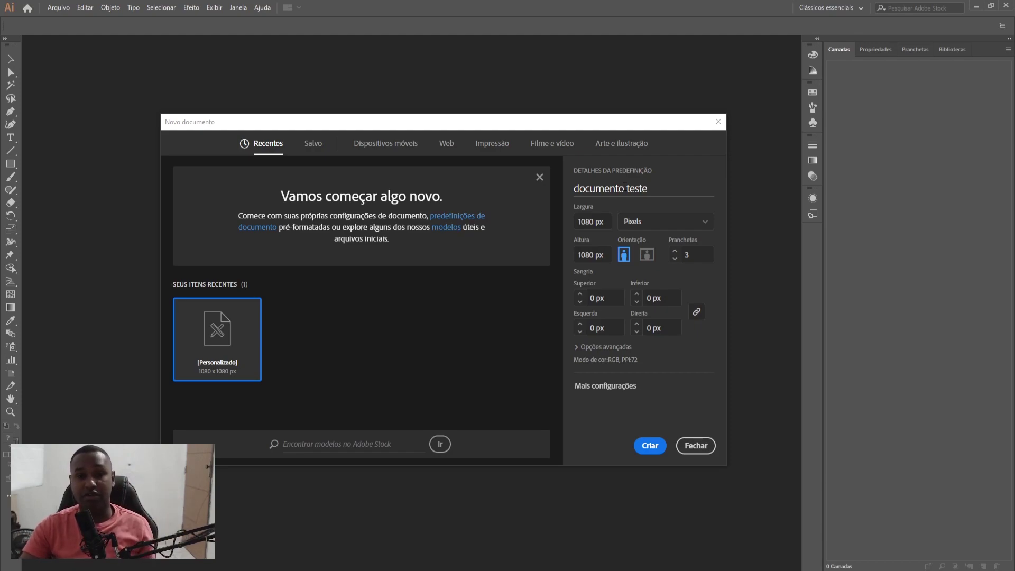
pyautogui.click(625, 186)
# Look through the measurement units available for the new document's width, leaving Pixels selected
pyautogui.click(609, 221)
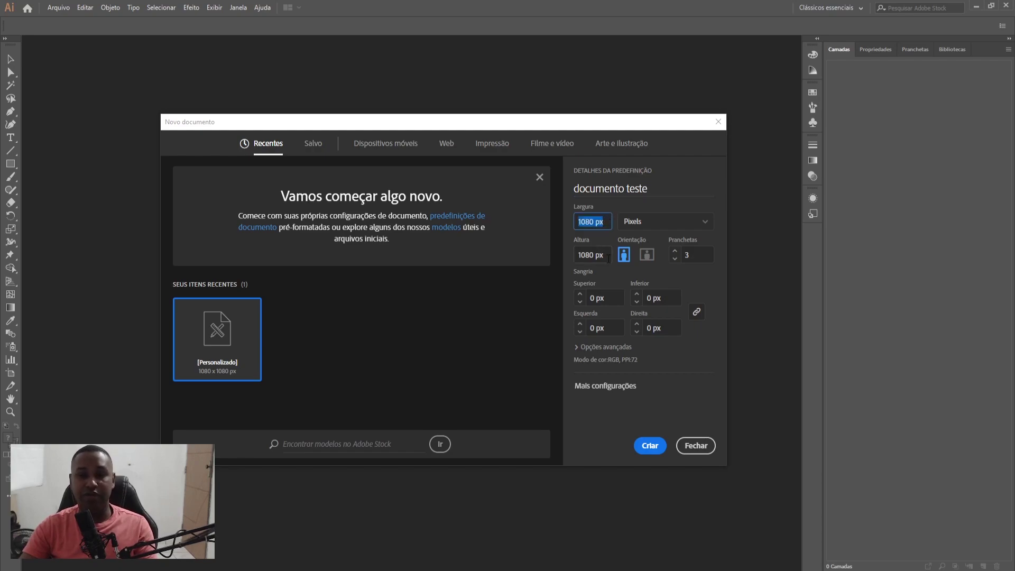
pyautogui.click(645, 228)
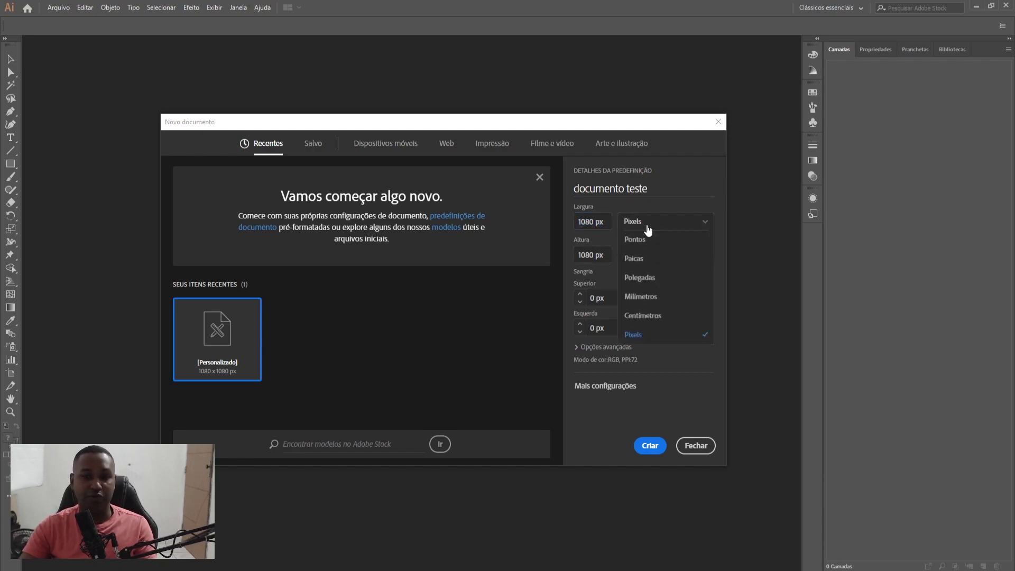
pyautogui.click(649, 227)
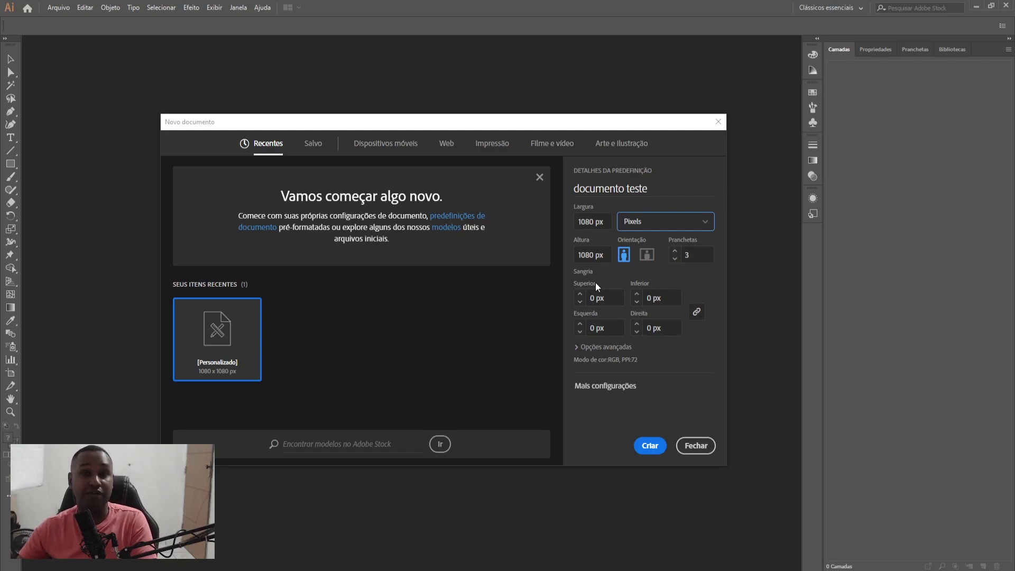
# Open the new document's additional settings (Mais configurações) and set the number of artboards to 4
pyautogui.click(622, 390)
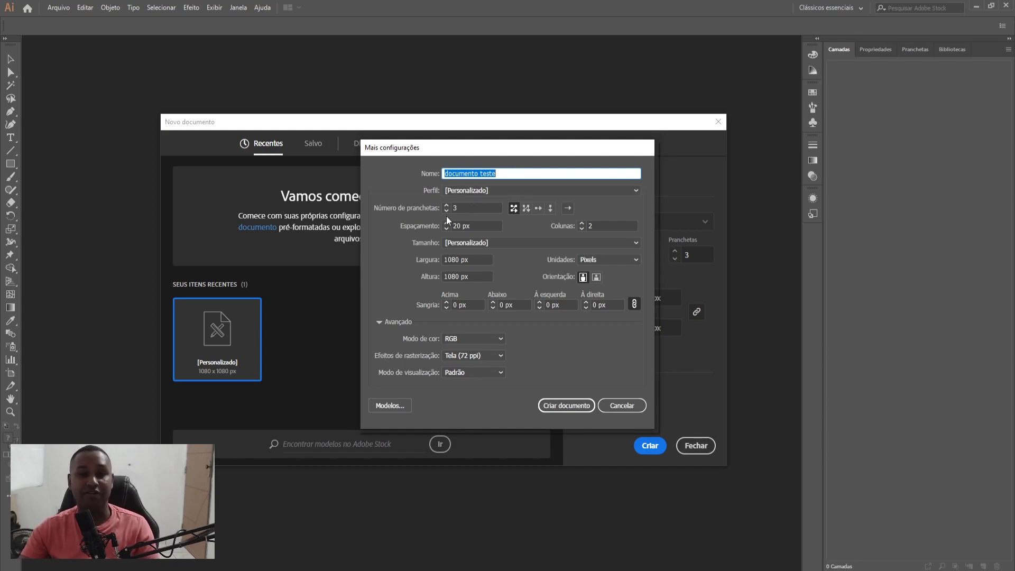
pyautogui.moveTo(506, 151); pyautogui.dragTo(471, 157)
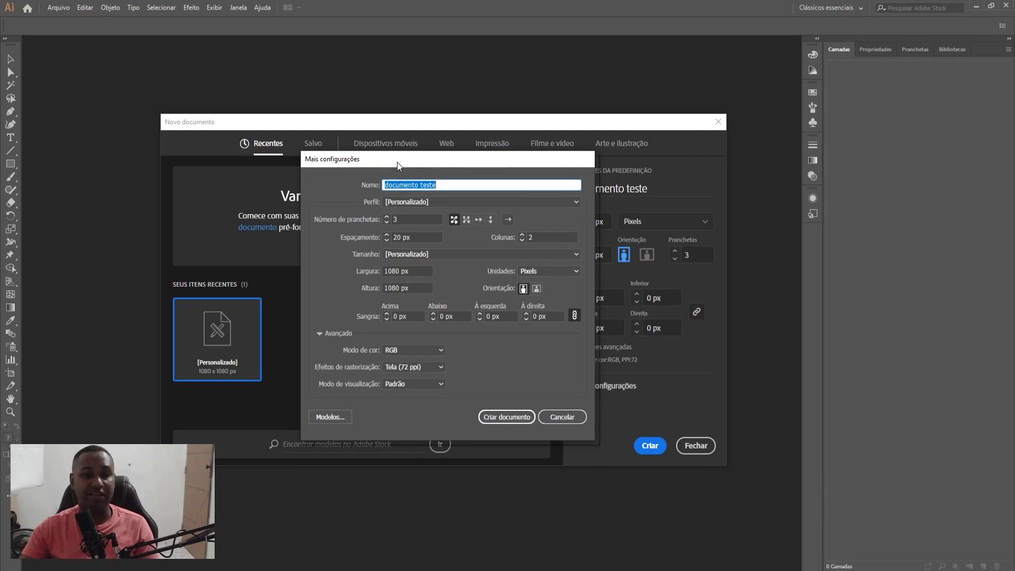
pyautogui.moveTo(397, 163); pyautogui.dragTo(385, 164)
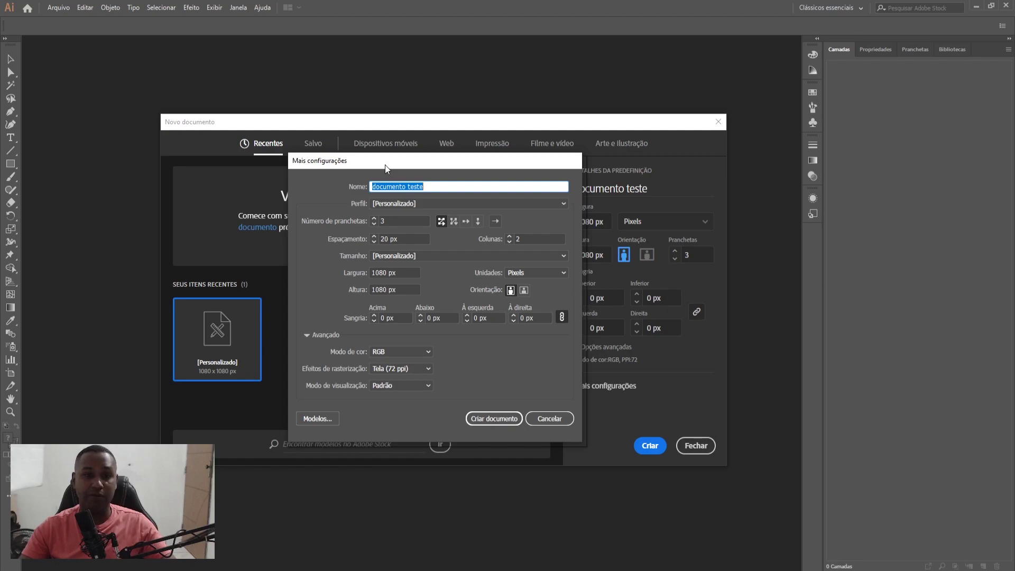
pyautogui.click(395, 223)
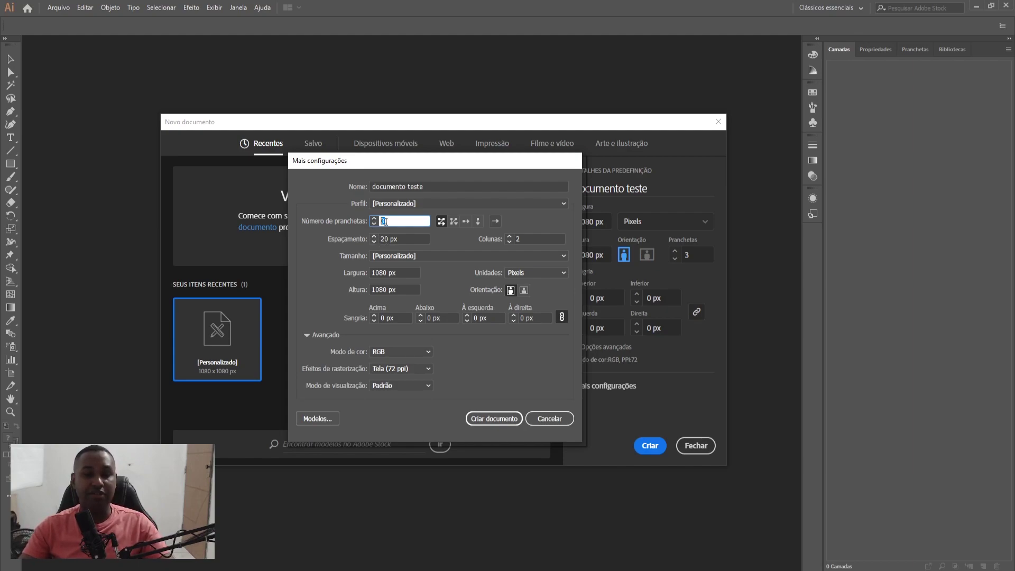
pyautogui.write('5')
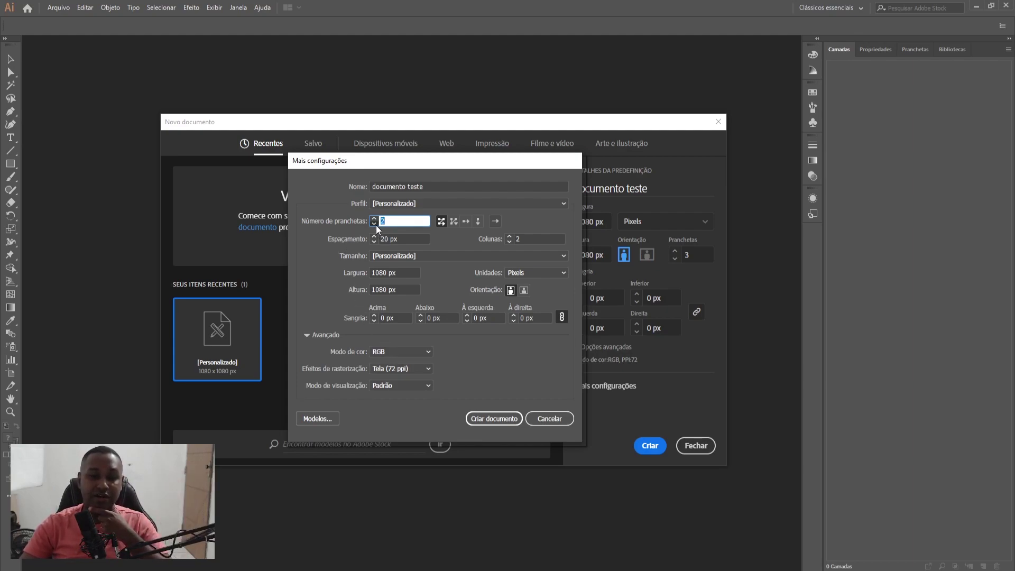
pyautogui.click(376, 225)
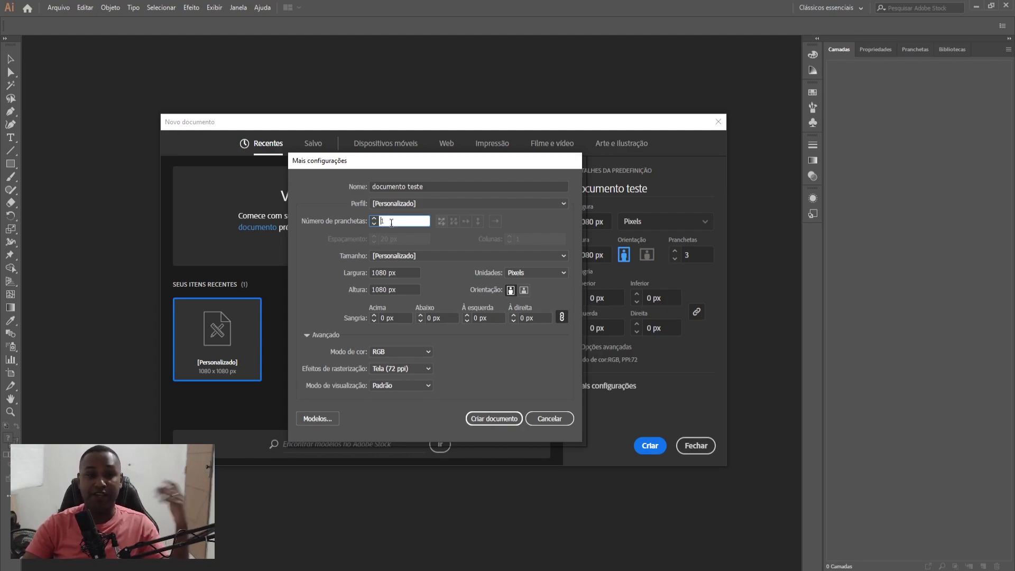
pyautogui.doubleClick(391, 223)
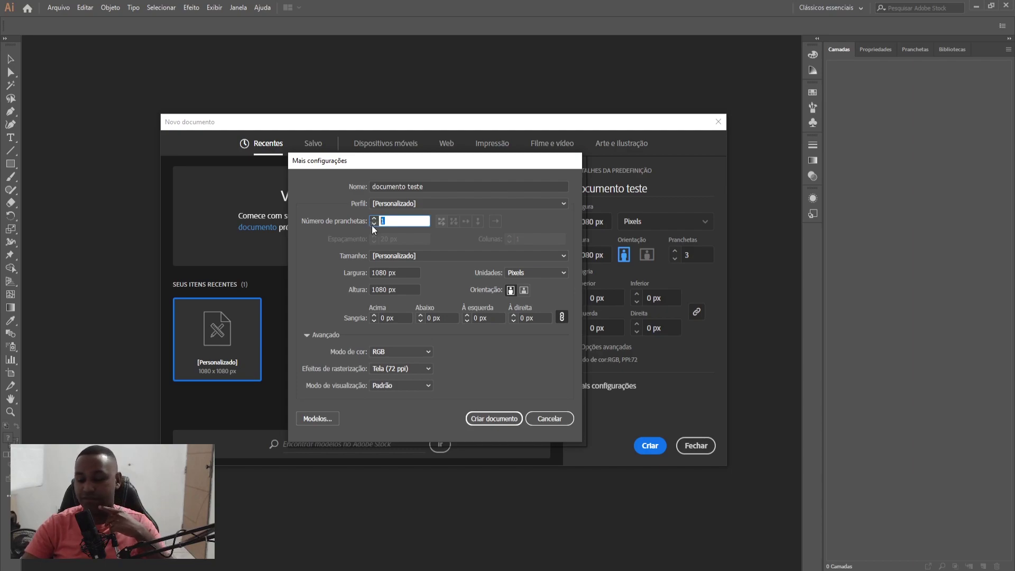
pyautogui.write('4')
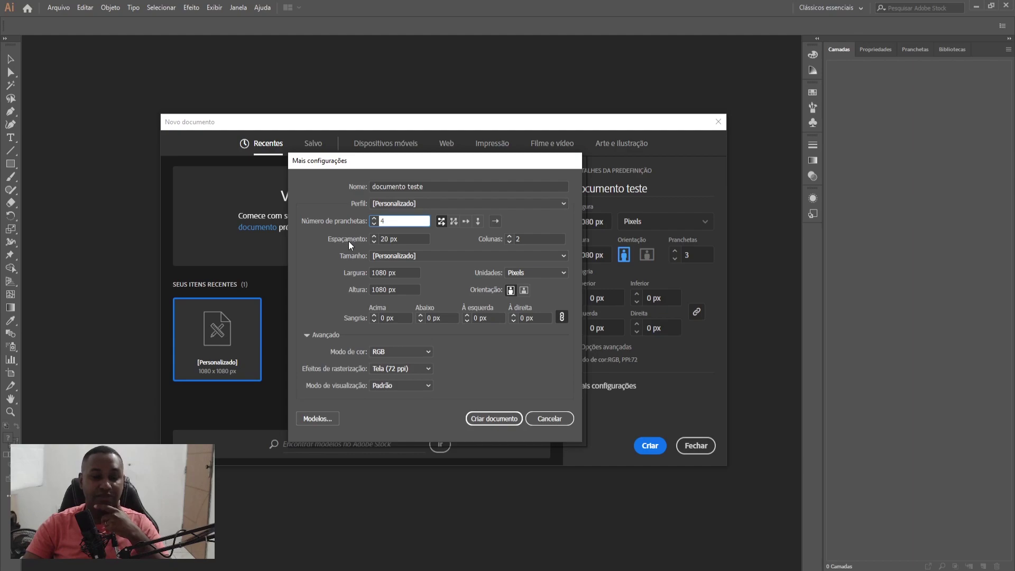
# Keep the artboards in 2 columns, create the document, and skip the welcome tour
pyautogui.click(509, 241)
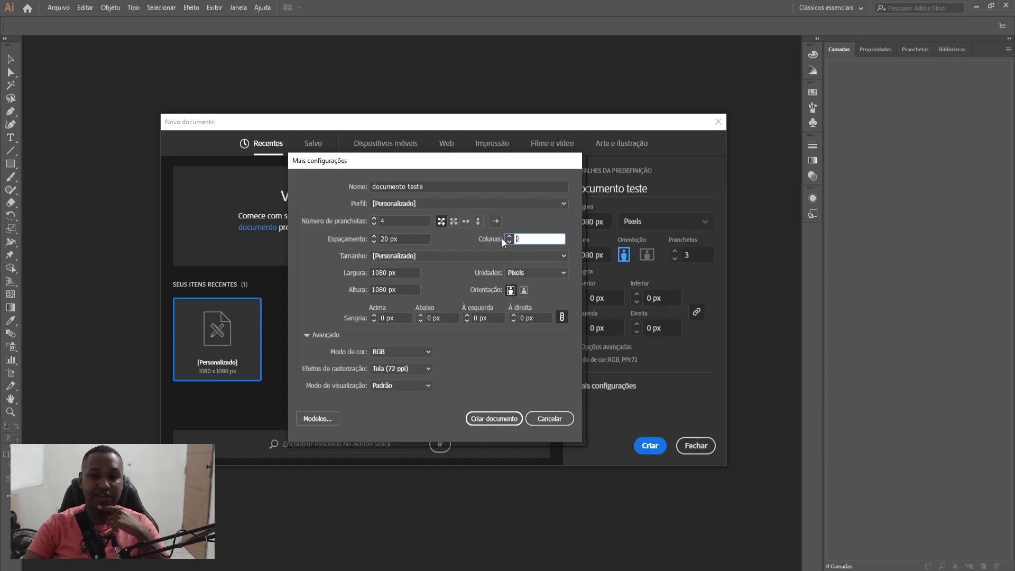
pyautogui.click(501, 419)
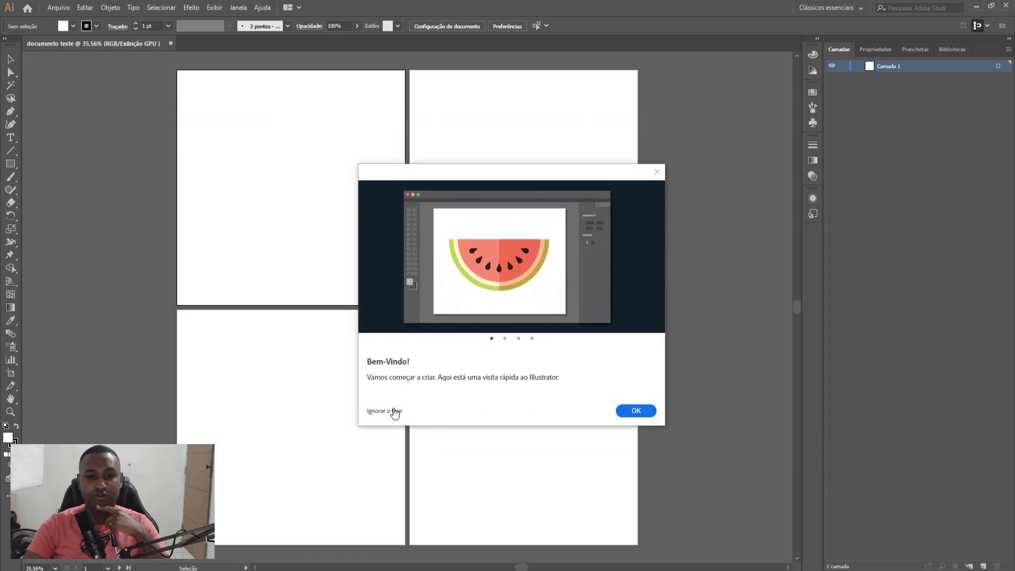
pyautogui.click(394, 411)
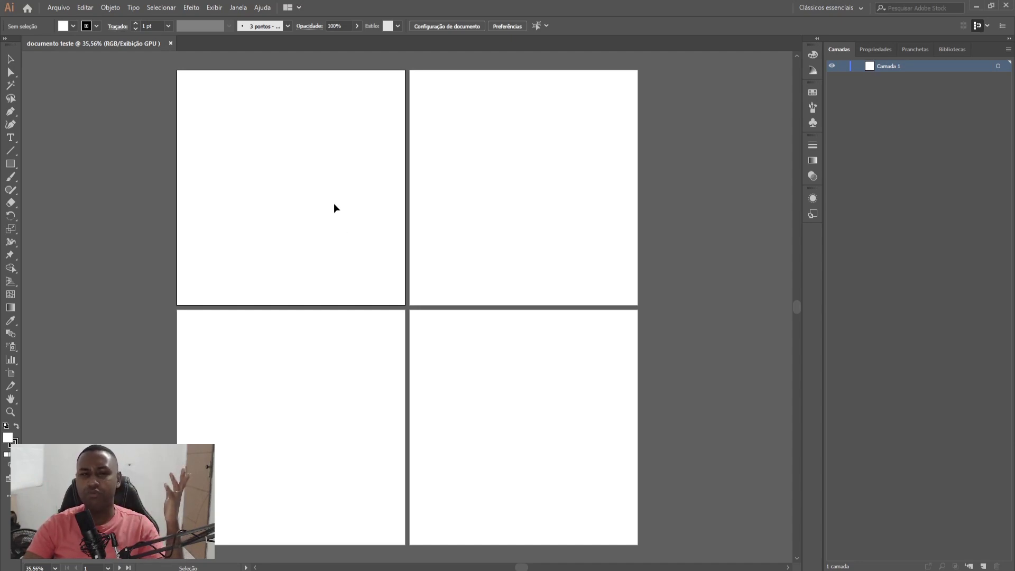
# Draw a rectangle about 385 × 307 px in the middle of the first artboard and expand Camada 1 to list its contents
pyautogui.click(9, 167)
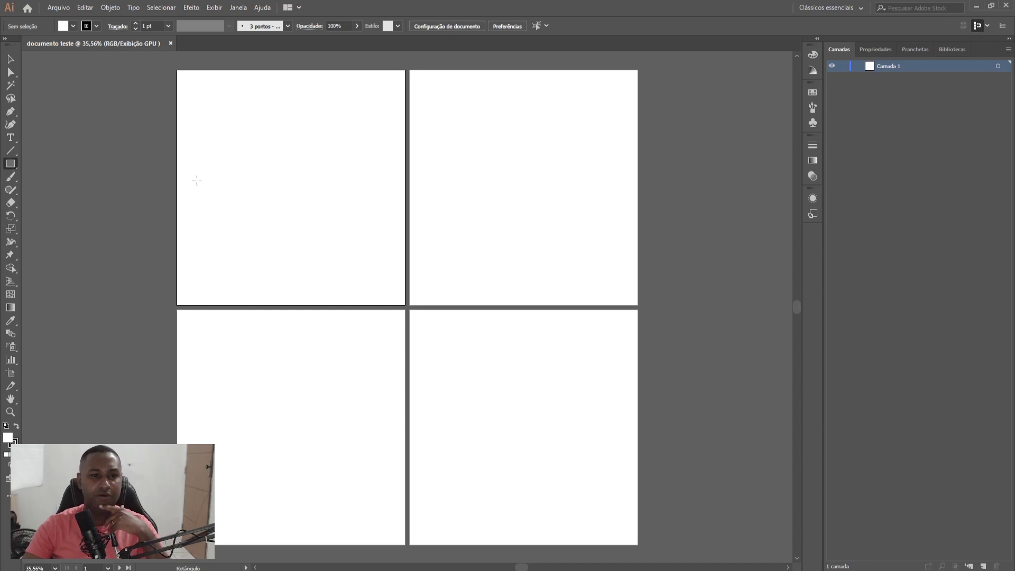
pyautogui.moveTo(243, 165); pyautogui.dragTo(325, 232)
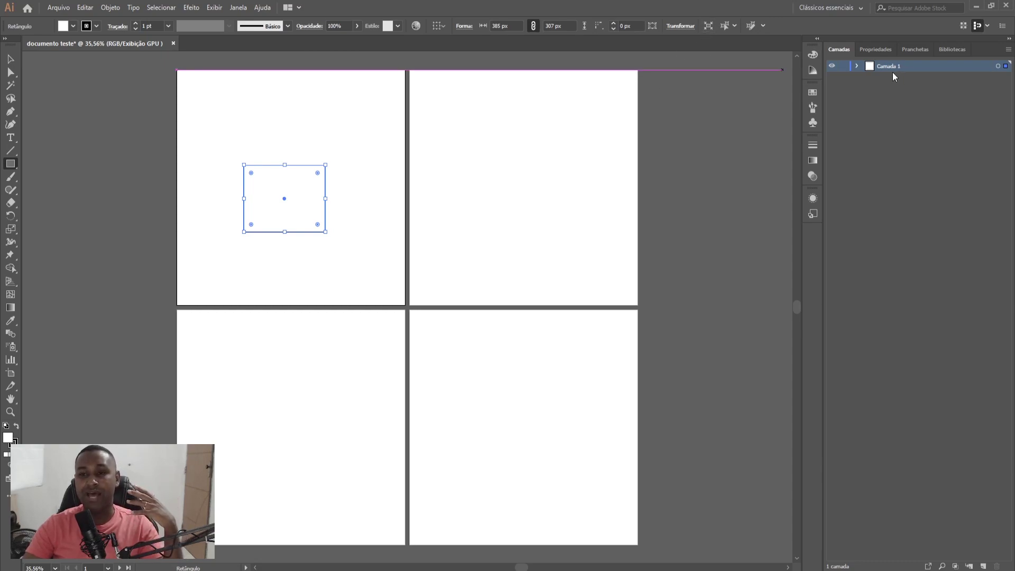
pyautogui.click(856, 67)
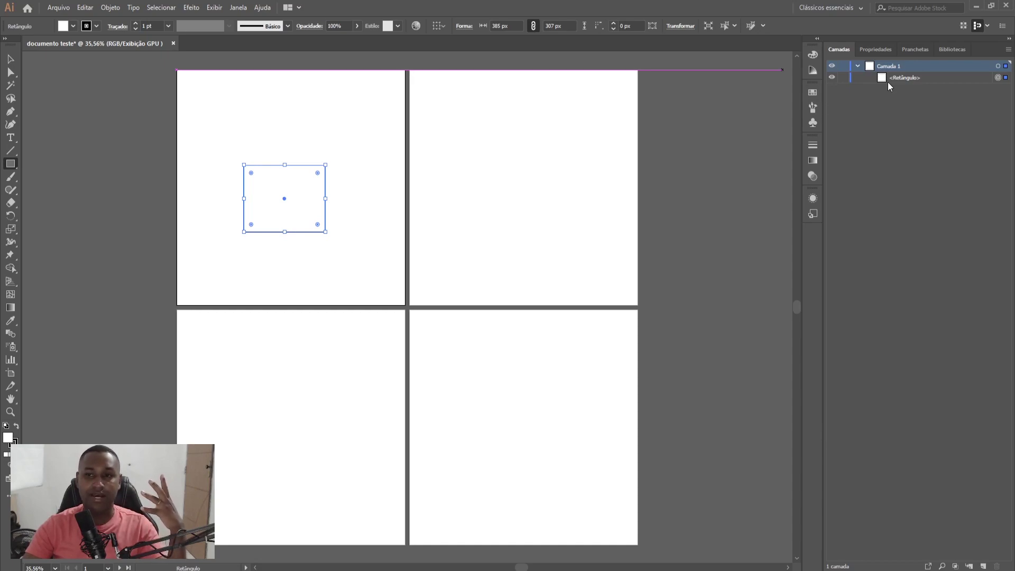
# Show the rectangle's properties and set its stroke to 26 pt in red
pyautogui.click(874, 49)
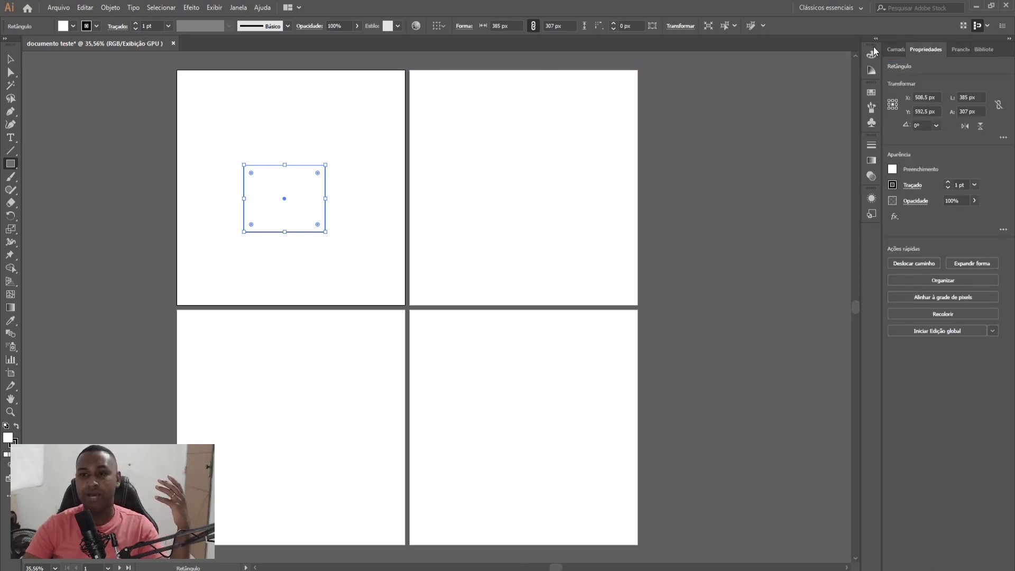
pyautogui.click(893, 185)
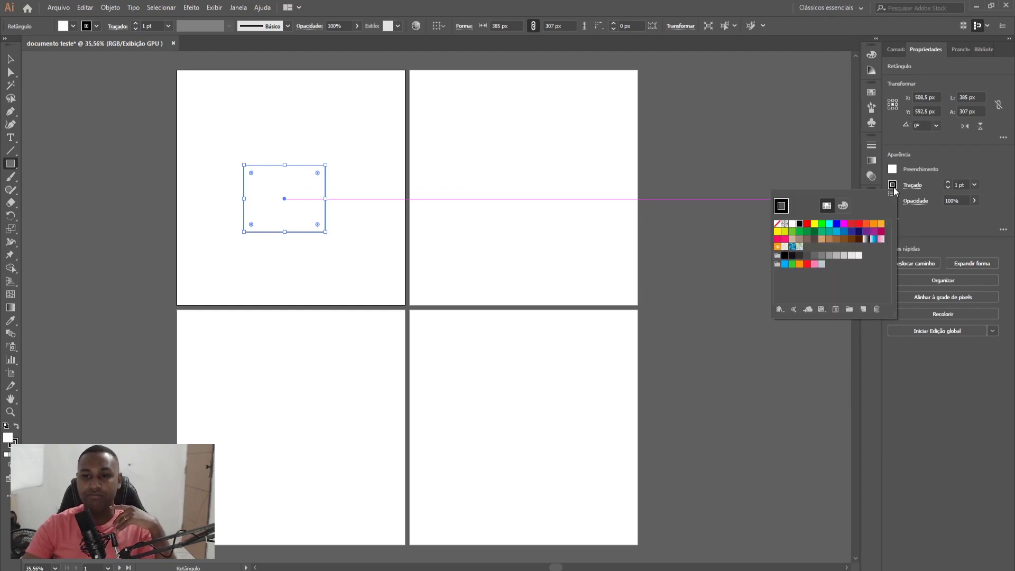
pyautogui.click(947, 182)
pyautogui.click(947, 182)
pyautogui.click(947, 181)
pyautogui.click(947, 181)
pyautogui.click(947, 181)
pyautogui.moveTo(947, 181); pyautogui.dragTo(947, 181)
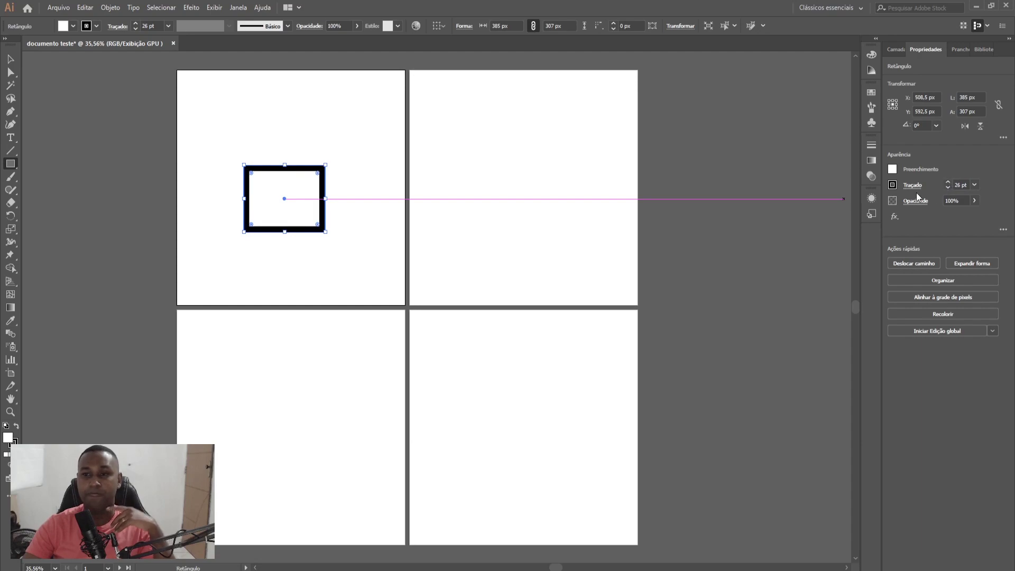
pyautogui.click(893, 185)
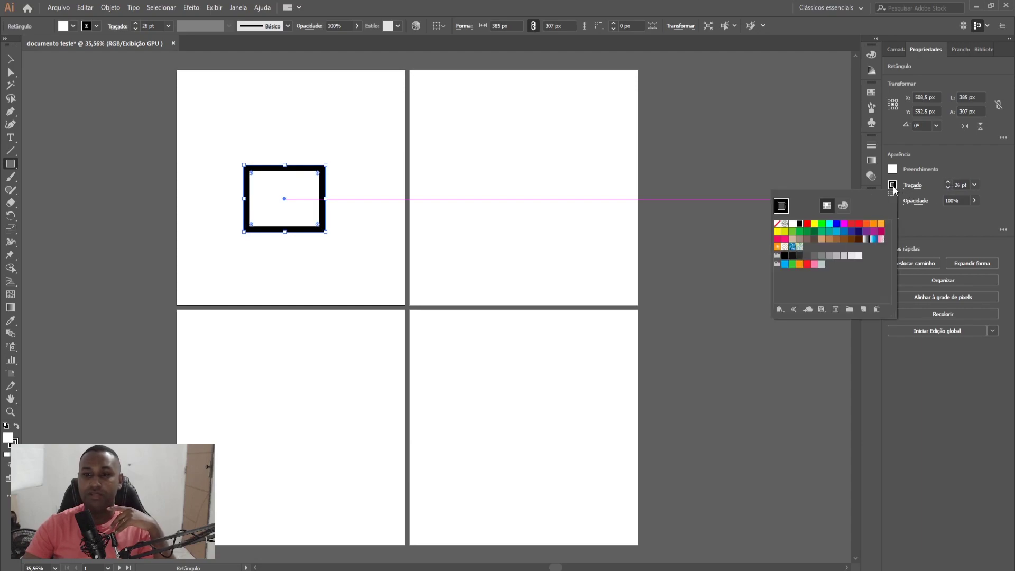
pyautogui.click(807, 225)
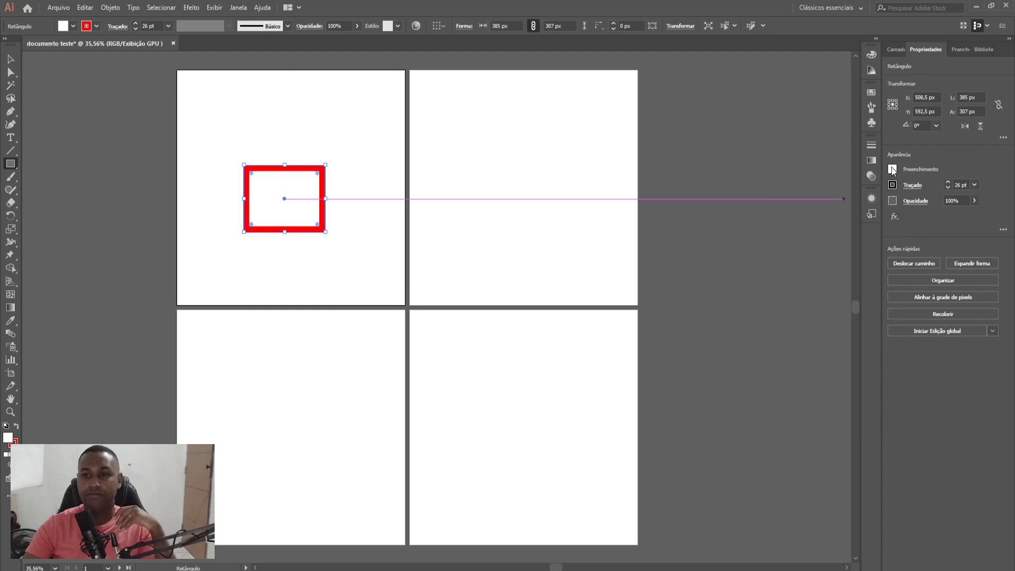
# Try an orange fill on the rectangle, and set its fill to dark brown
pyautogui.click(892, 169)
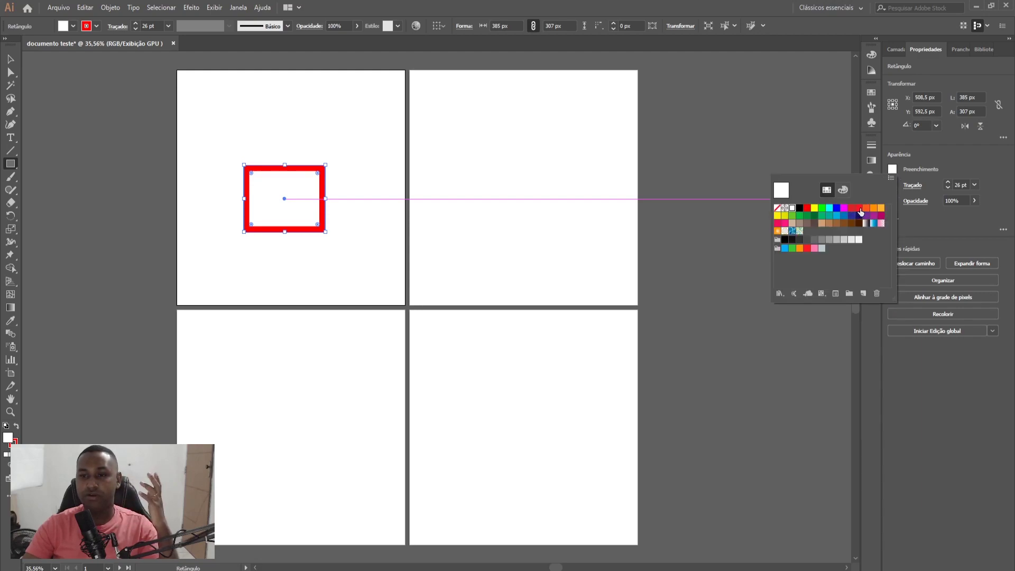
pyautogui.click(873, 209)
pyautogui.click(880, 208)
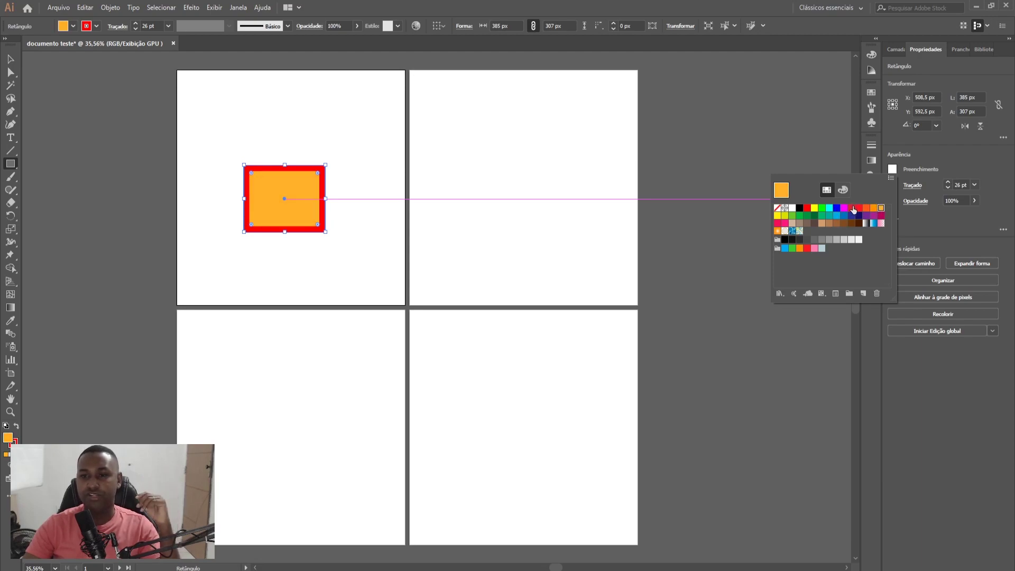
pyautogui.click(857, 223)
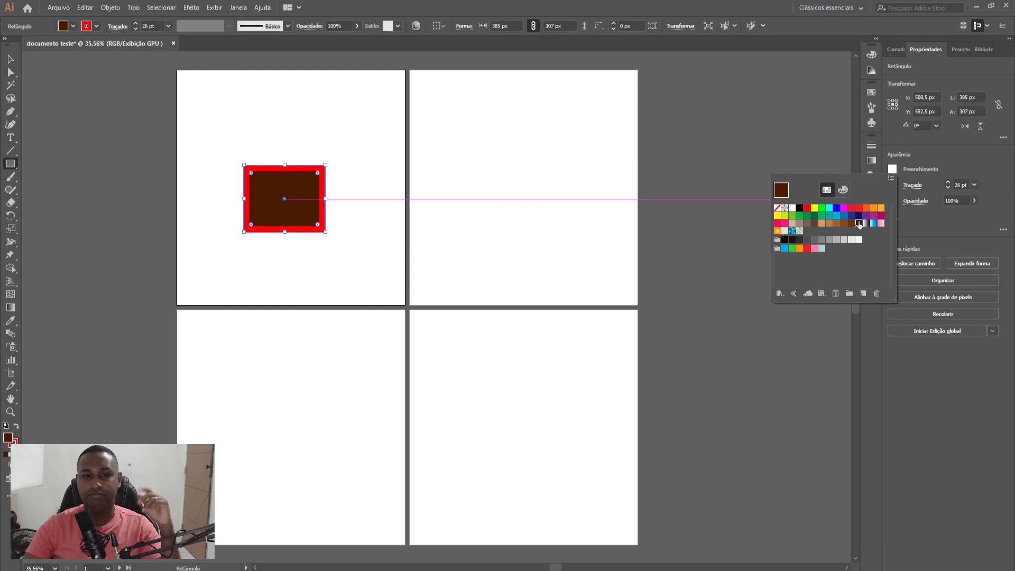
# Deselect and reselect the rectangle with the Selection tool, and bring the Camadas panel to the front
pyautogui.click(318, 151)
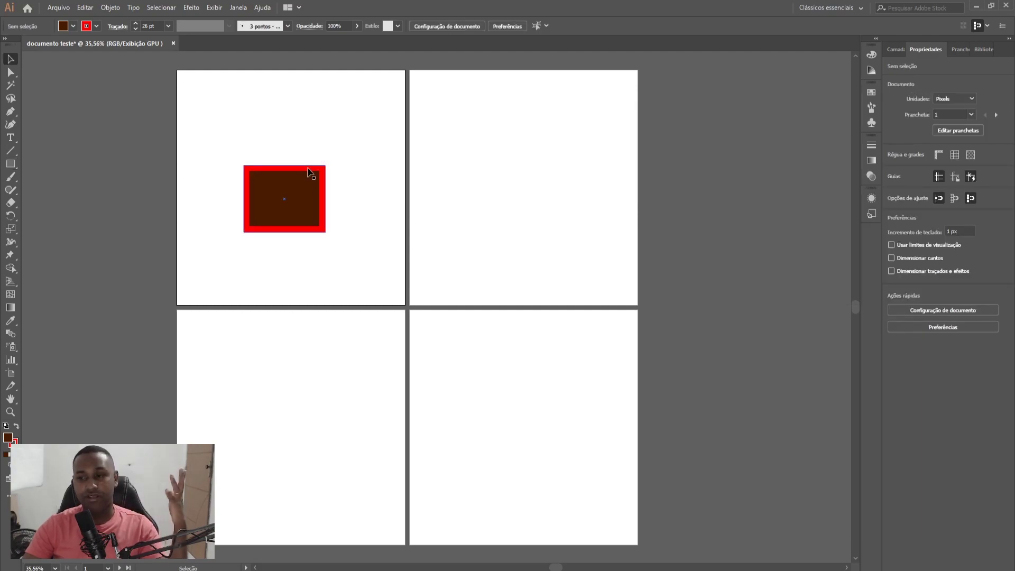
pyautogui.click(264, 200)
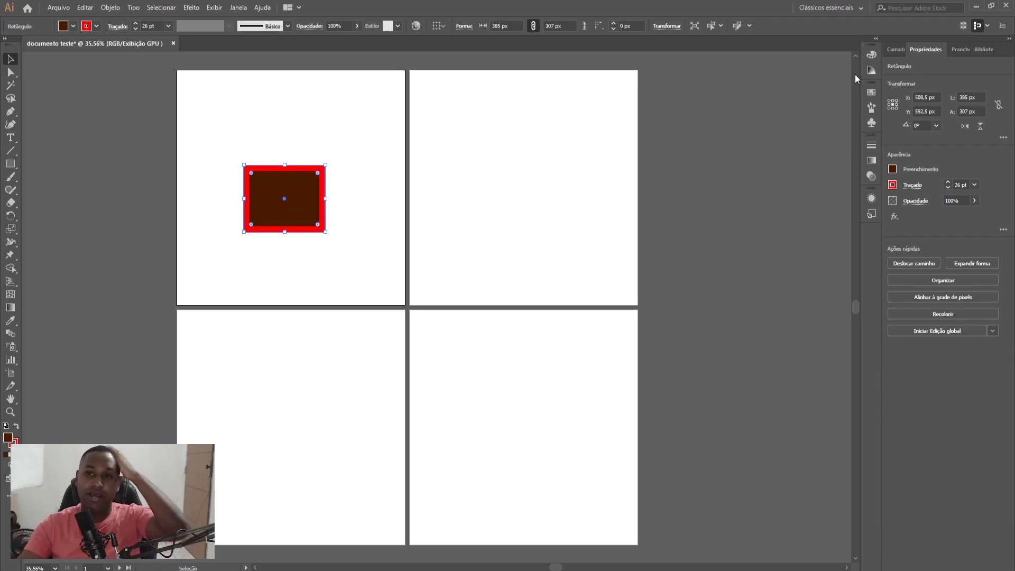
pyautogui.click(900, 48)
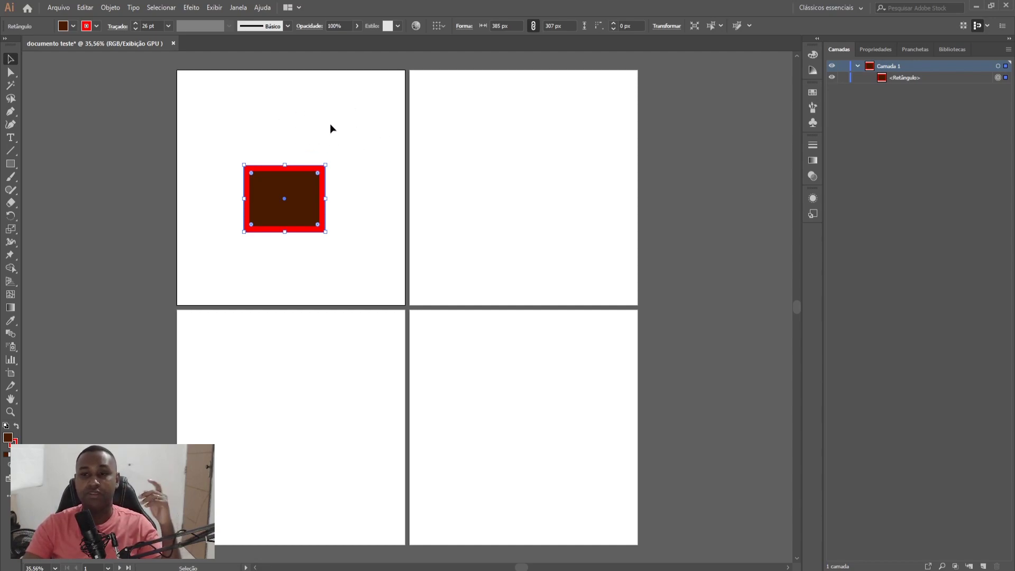
# Bring up the Pranchetas panel and make Prancheta 3, Prancheta 2 and Prancheta 1 active in turn
pyautogui.click(920, 52)
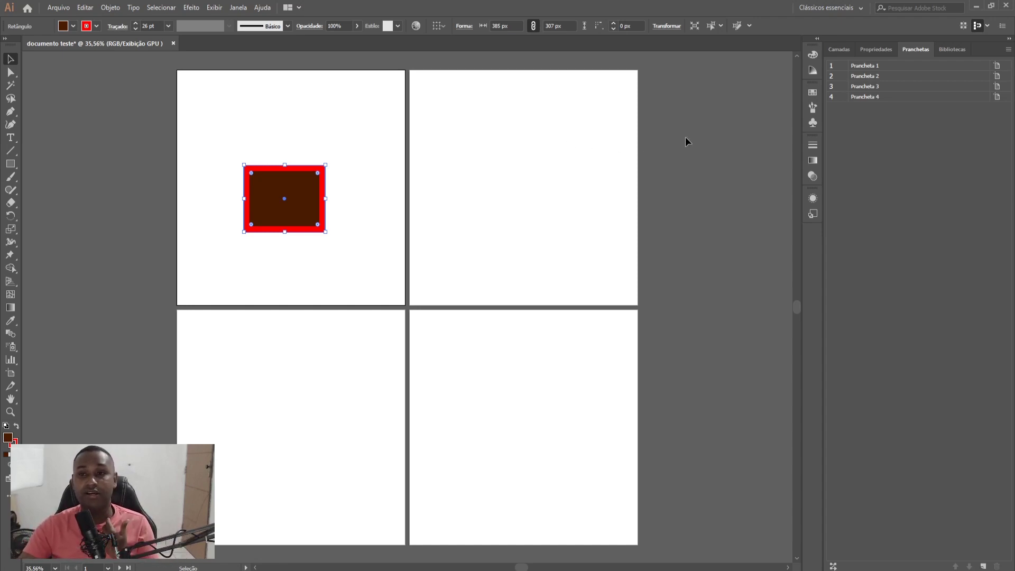
pyautogui.click(876, 86)
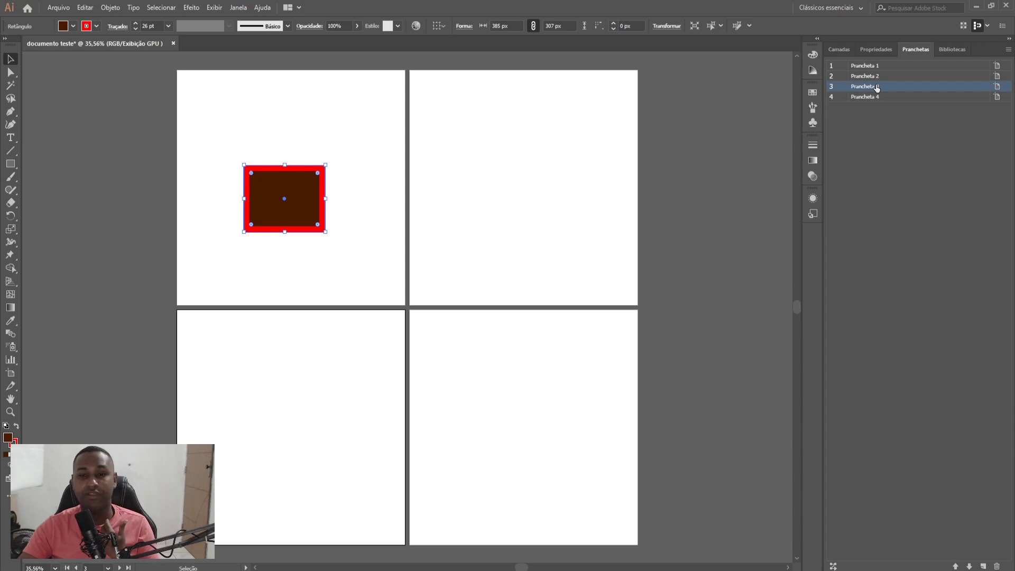
pyautogui.click(879, 78)
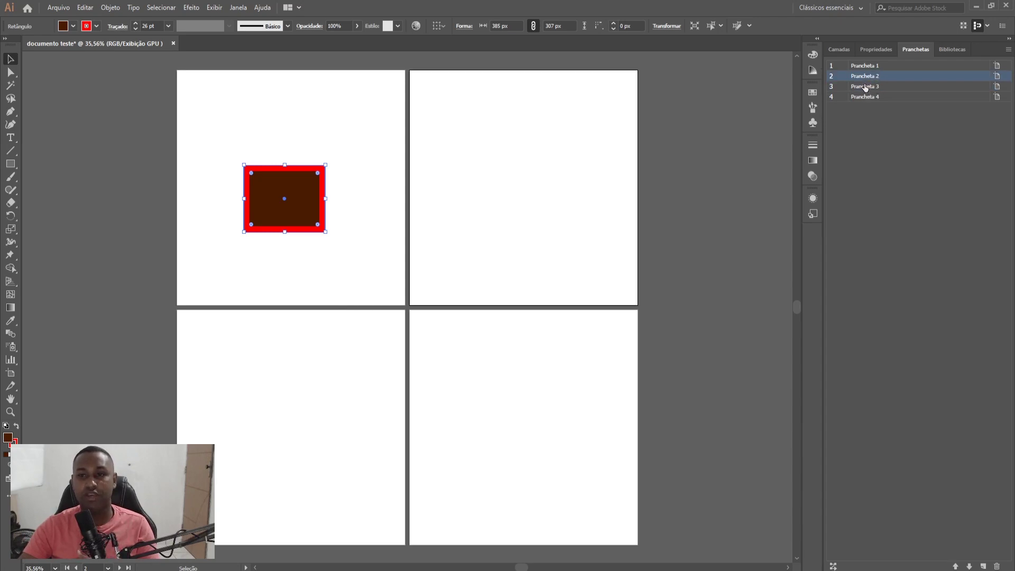
pyautogui.click(864, 67)
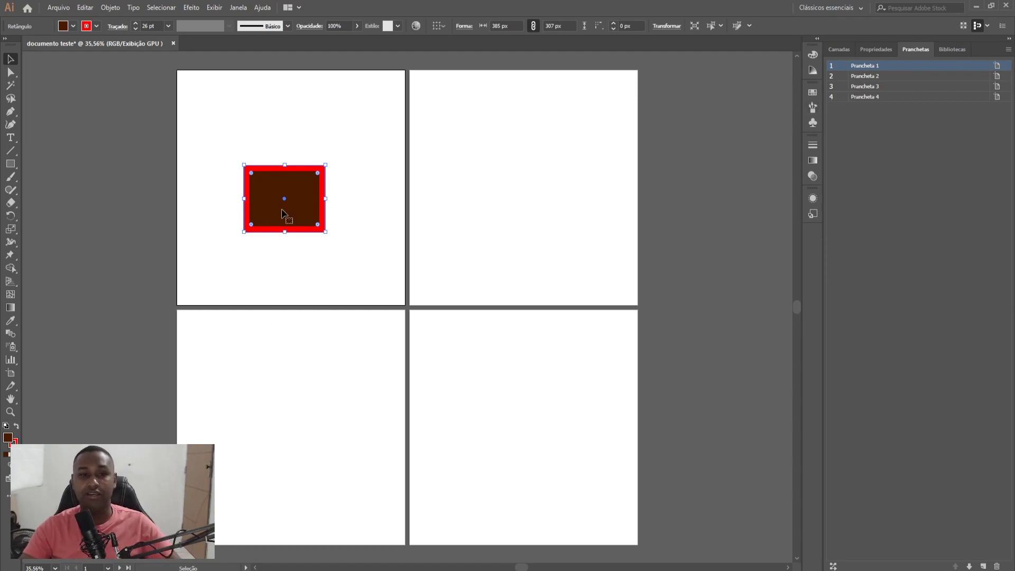
# Return to the Camadas panel, collapse Camada 1, and deselect the rectangle on the first artboard
pyautogui.click(839, 50)
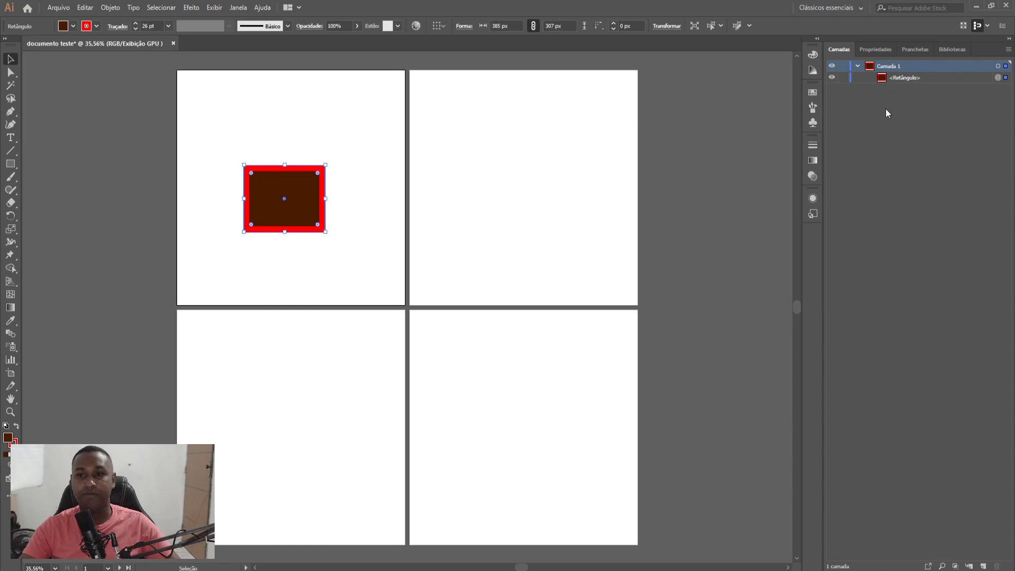
pyautogui.click(857, 66)
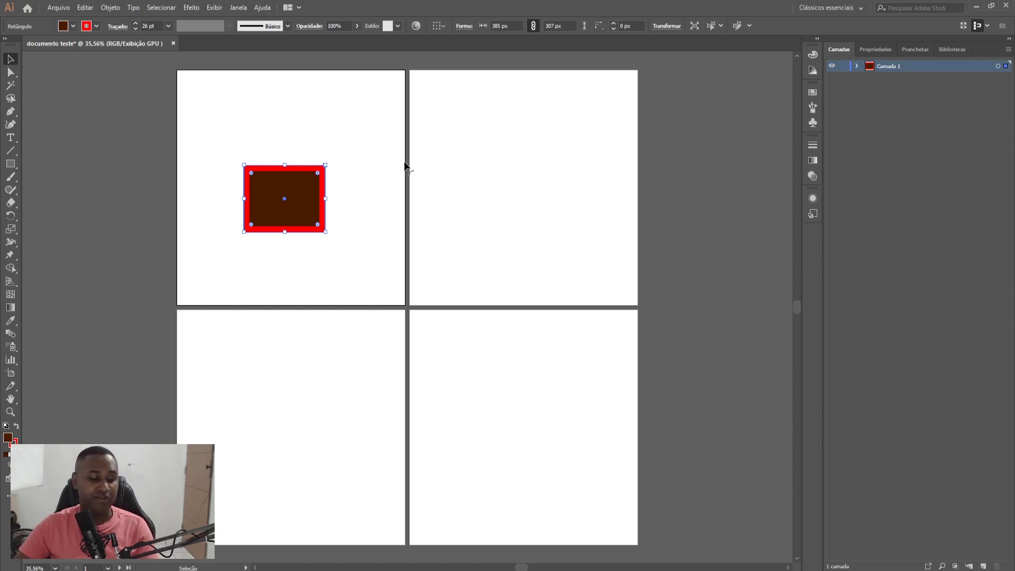
pyautogui.click(228, 136)
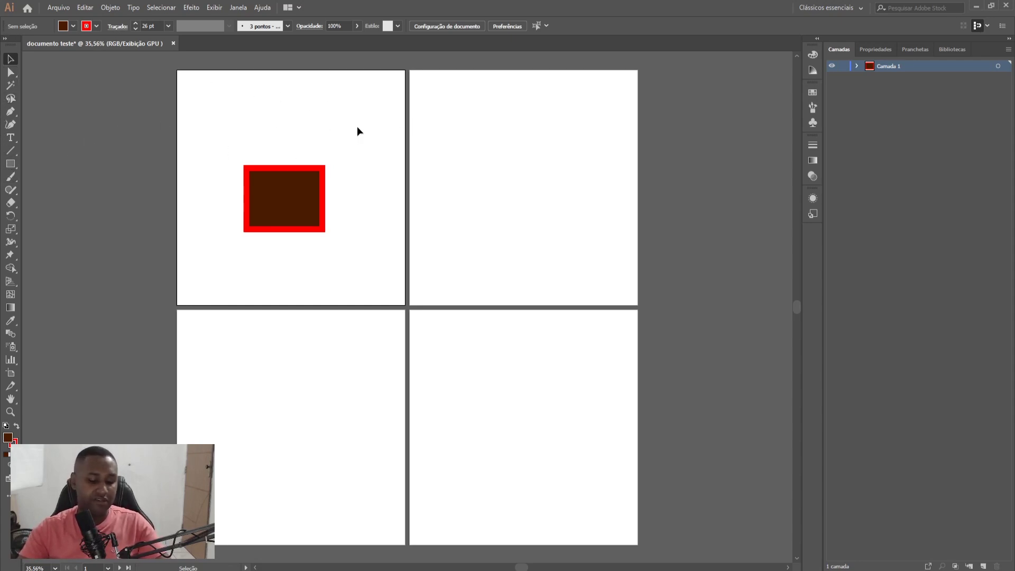
# Look over the Geral section of the Preferências dialog and cancel it without changing any option
pyautogui.hotkey('ctrl', 'k')
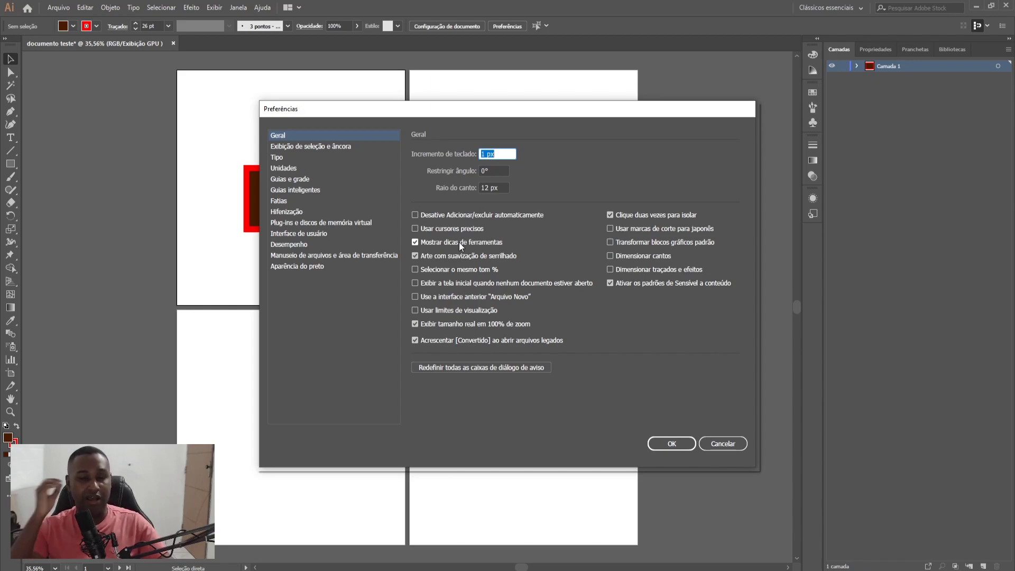
pyautogui.click(715, 447)
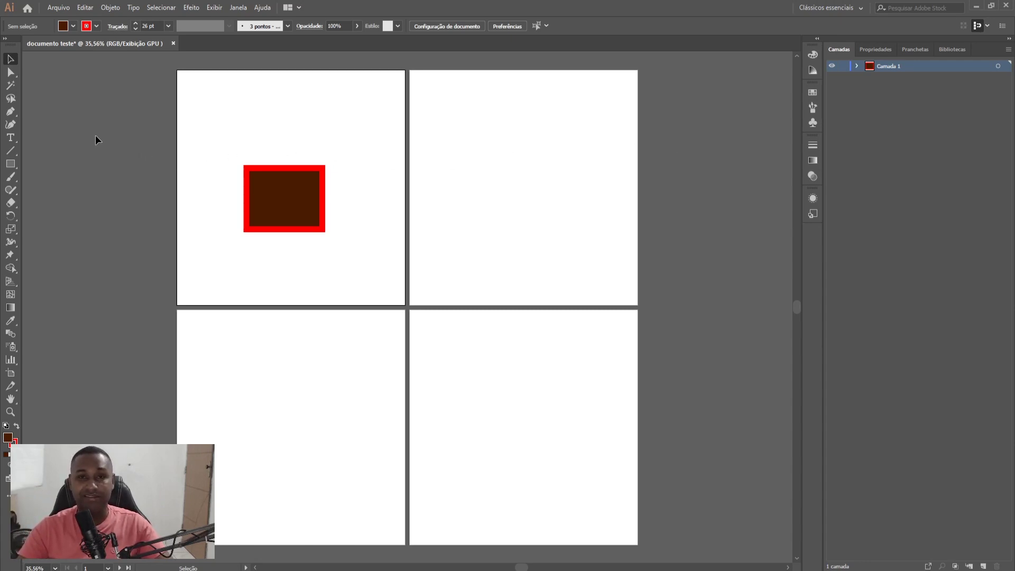
# Show the tools grouped with Seleção direta, and detach the Retângulo shape tools as a floating toolbar
pyautogui.click(14, 73)
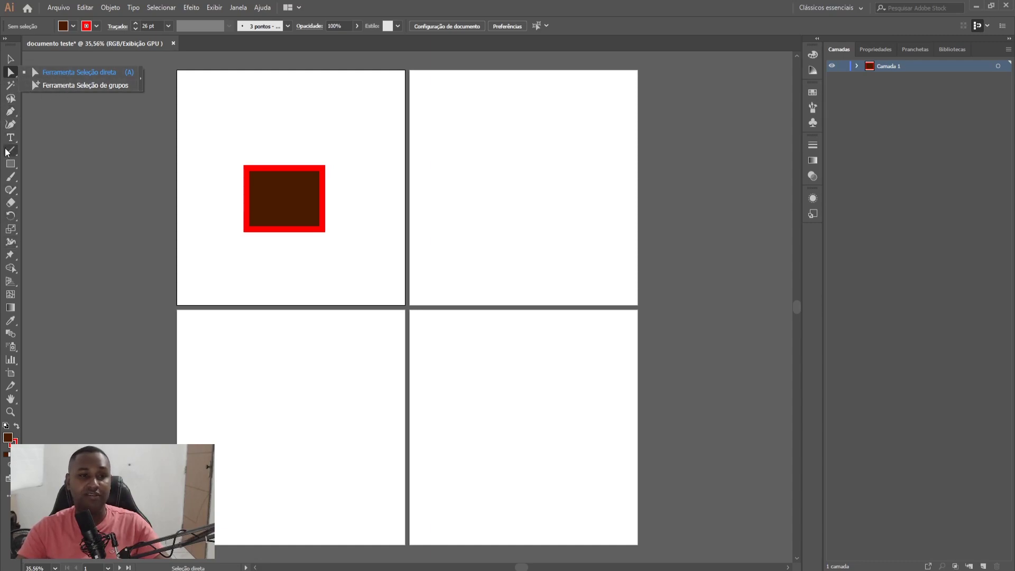
pyautogui.click(12, 164)
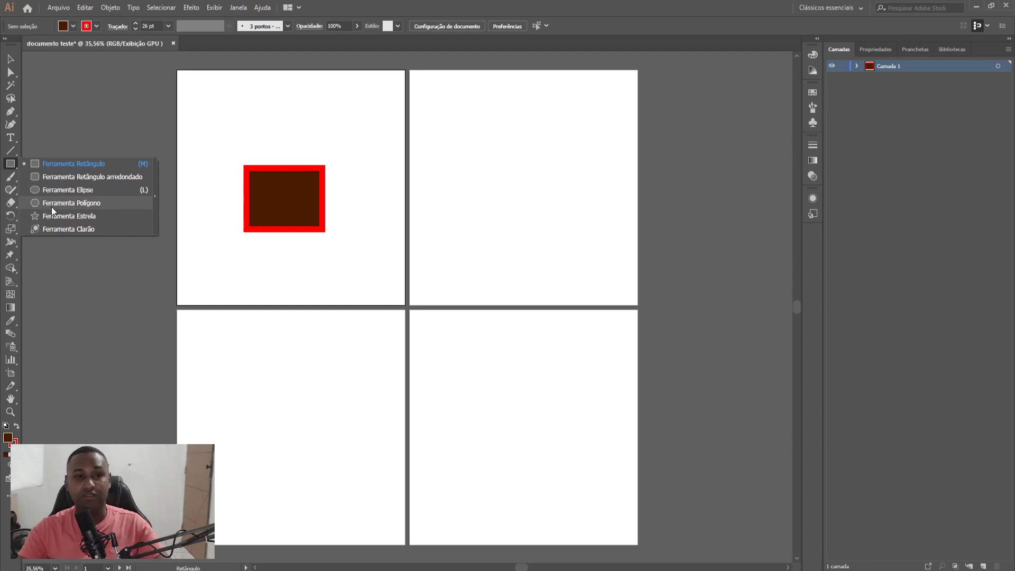
pyautogui.click(154, 195)
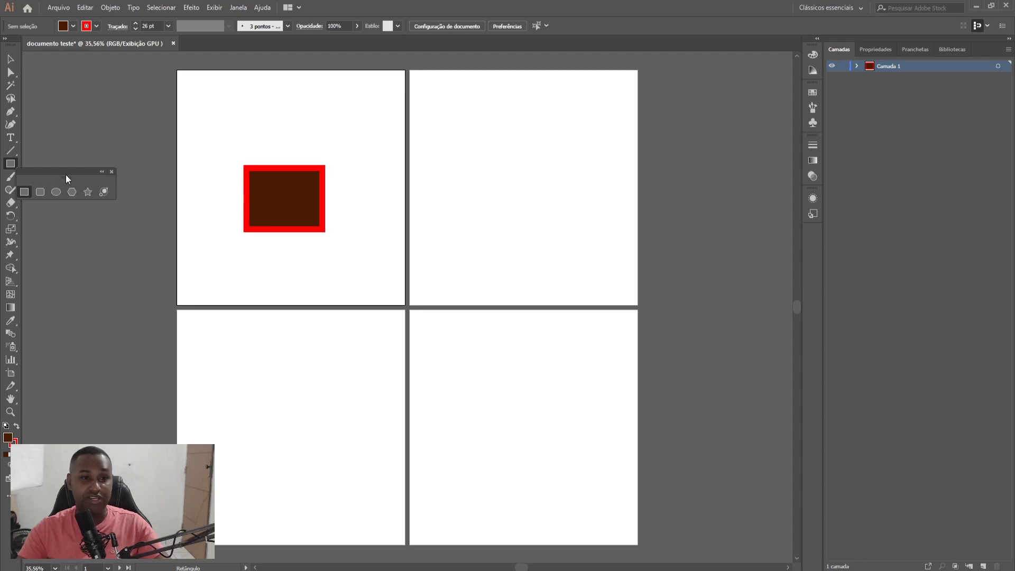
# Switch the floating shape toolbar to vertical and back to horizontal, close it, and return to the Selection tool
pyautogui.click(102, 173)
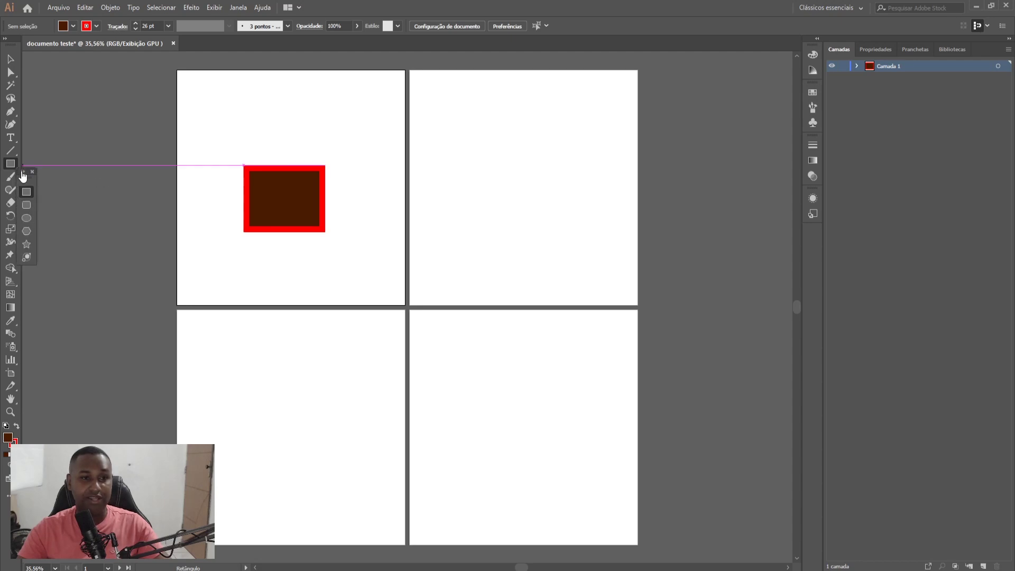
pyautogui.click(23, 172)
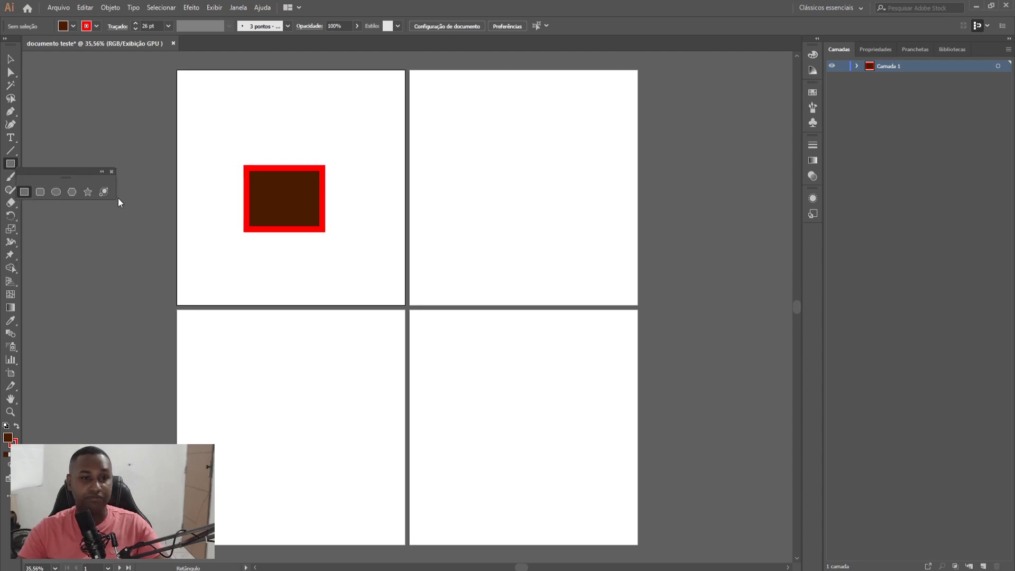
pyautogui.moveTo(65, 176); pyautogui.dragTo(78, 177)
pyautogui.click(124, 171)
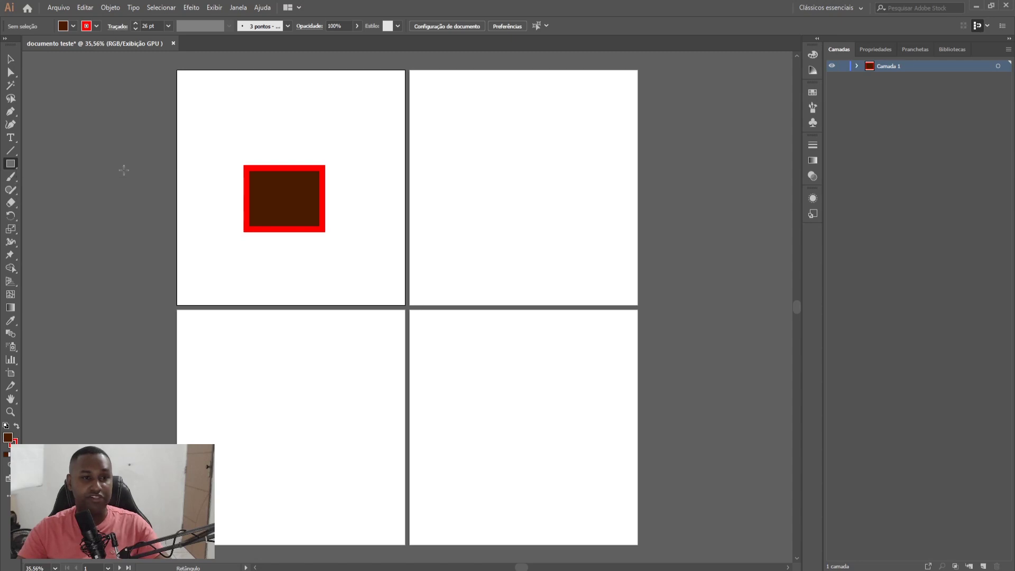
pyautogui.press('v')
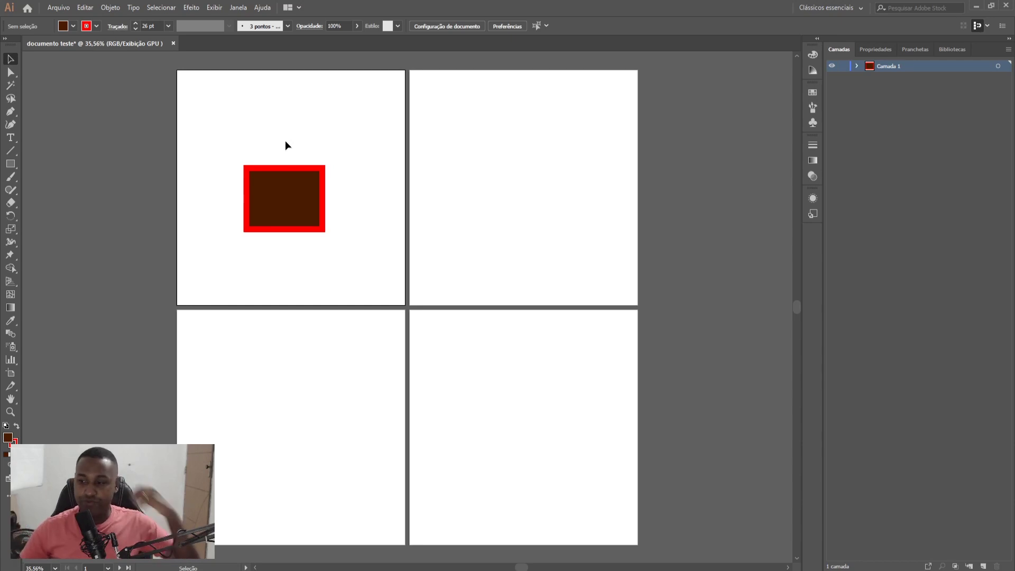